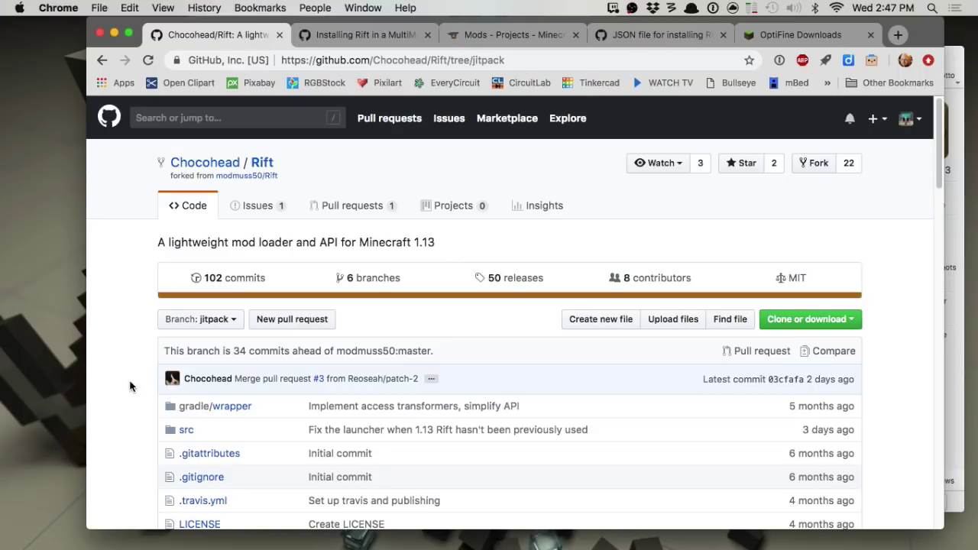
Read the Rift README, switch to Finder to select Rift-jitpack-03cfaface6-1.jar in the 1.13.2 folder, and return to Chrome.
scroll(129, 385, down, 10)
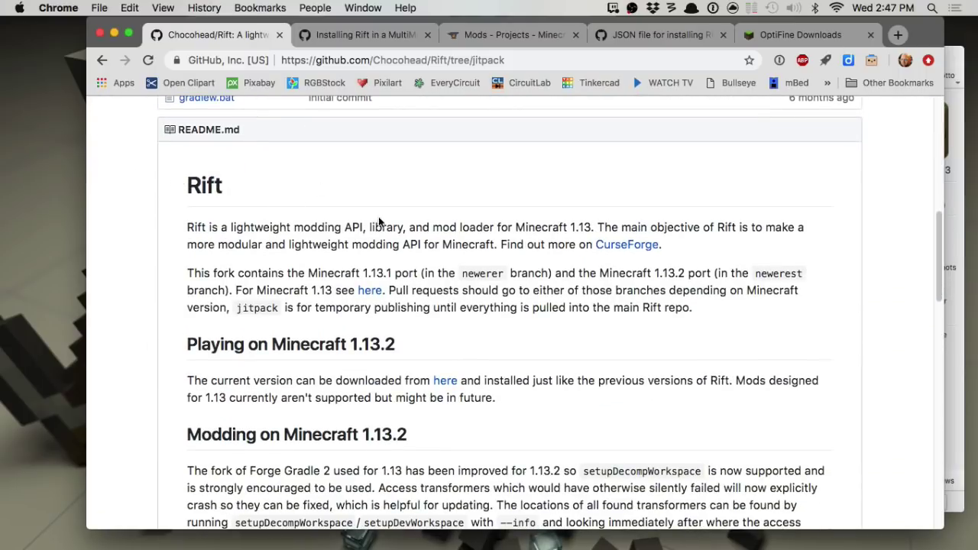
scroll(479, 315, down, 1)
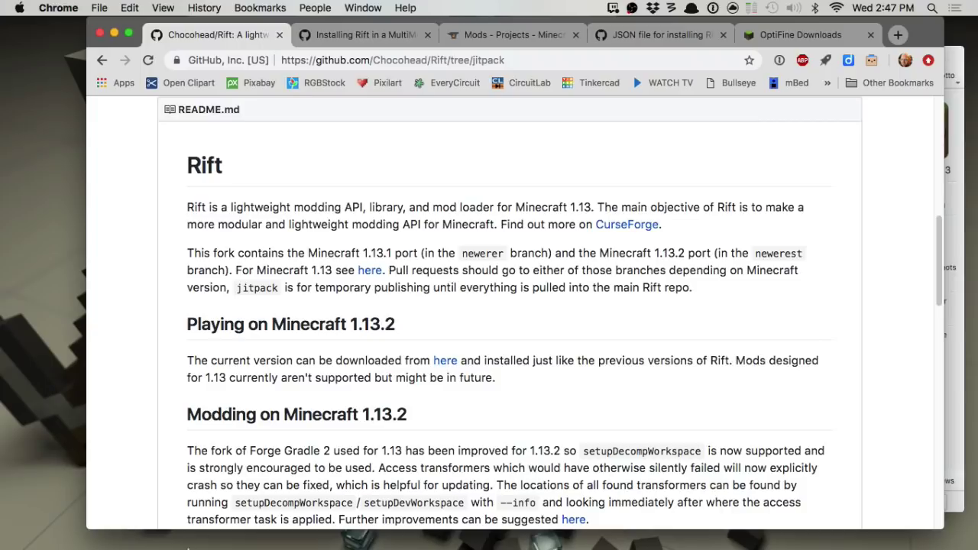
mouse_move(89, 542)
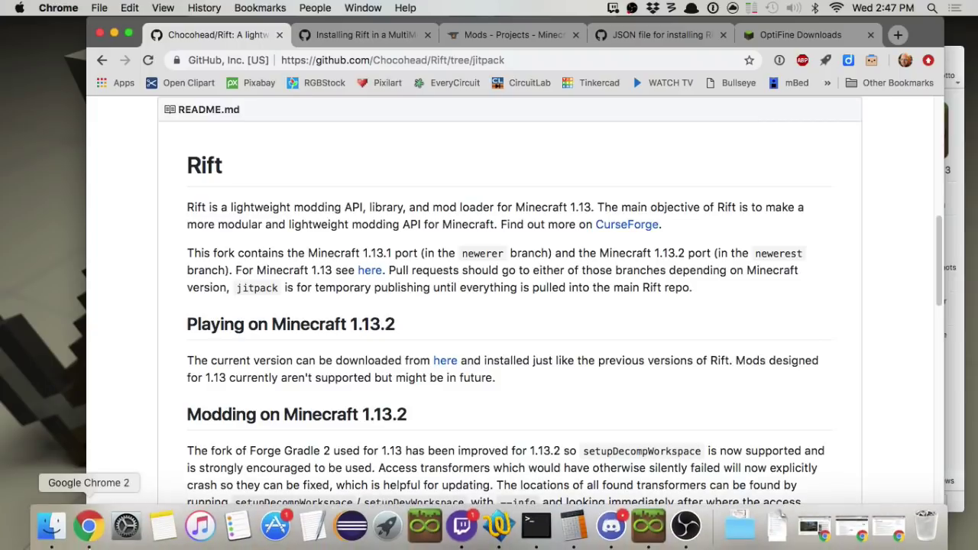
click(55, 533)
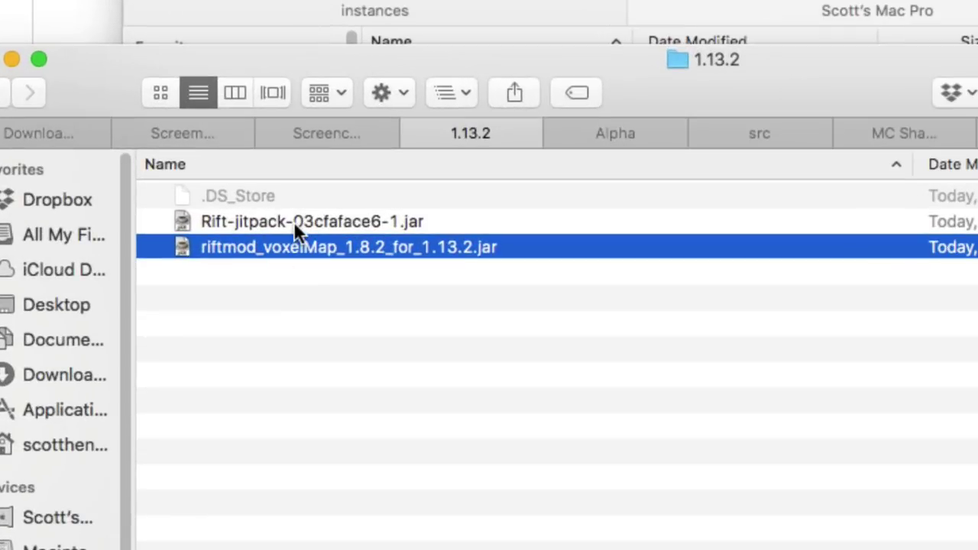
click(293, 221)
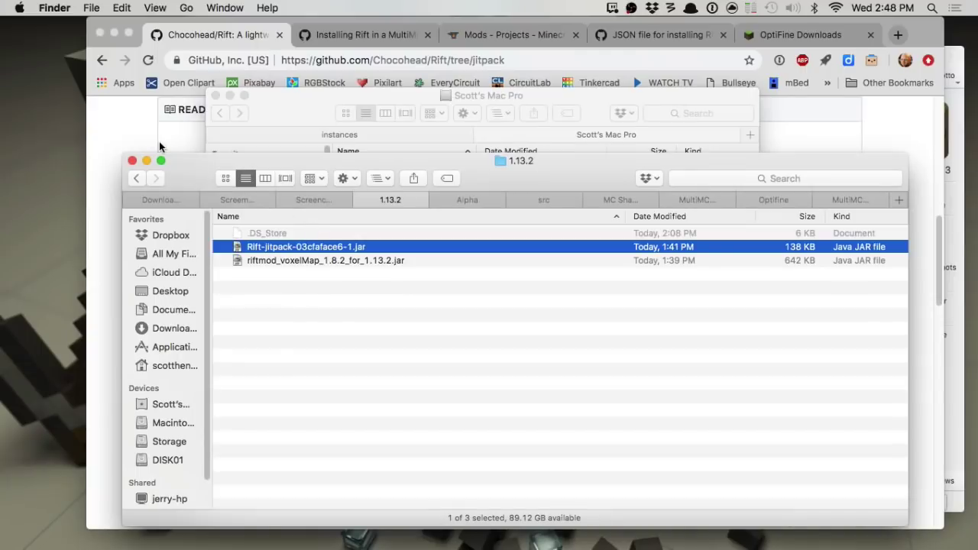
click(16, 23)
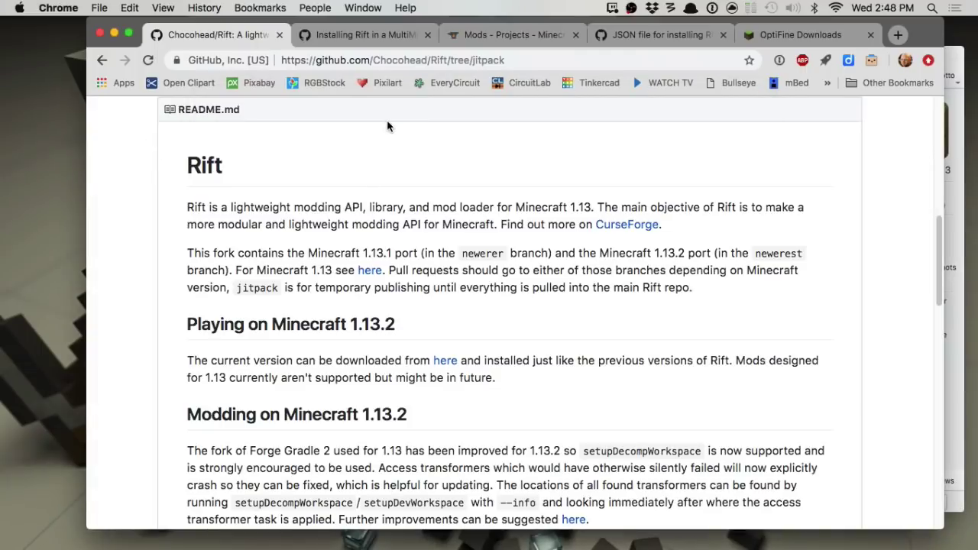
Browse the Minecraft mods on CurseForge and filter the list to game version 1.13.2.
click(512, 36)
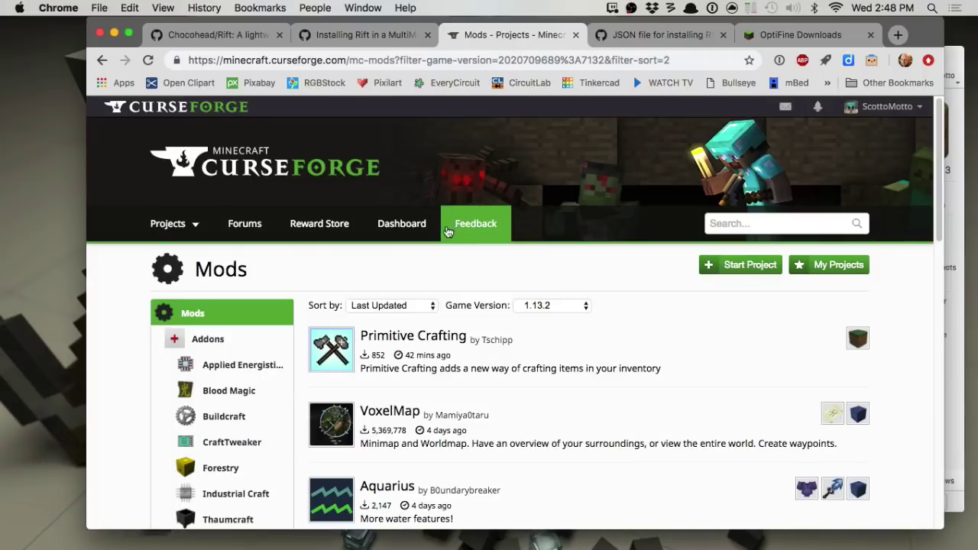
mouse_move(163, 220)
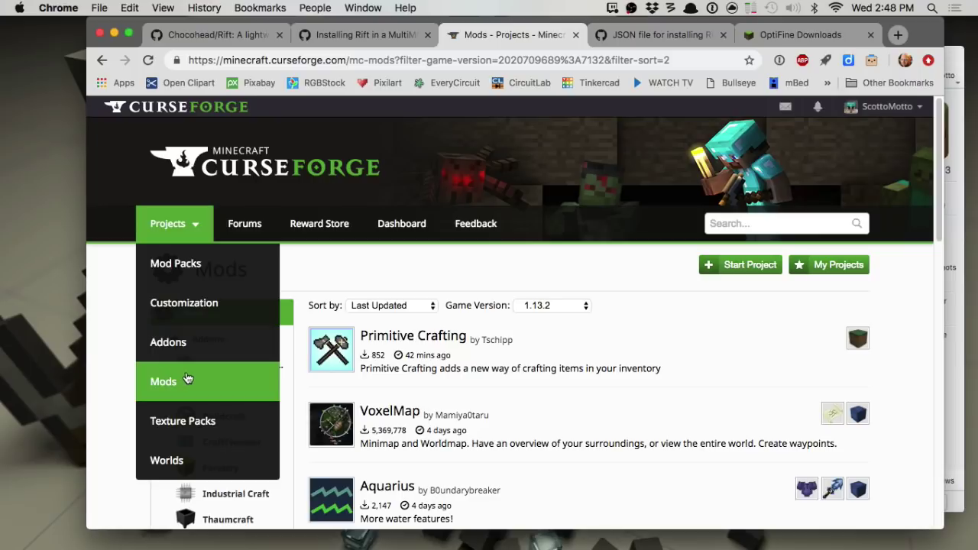
click(187, 380)
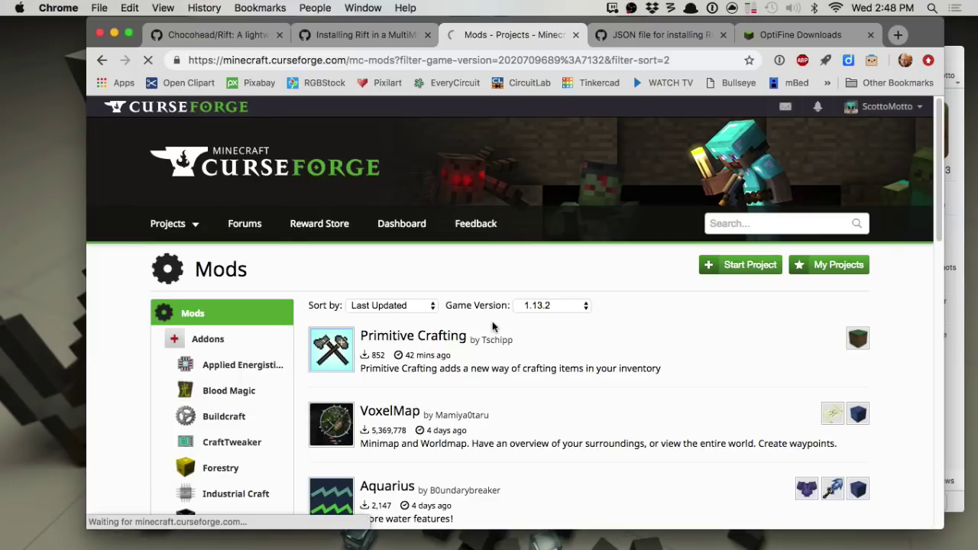
click(556, 307)
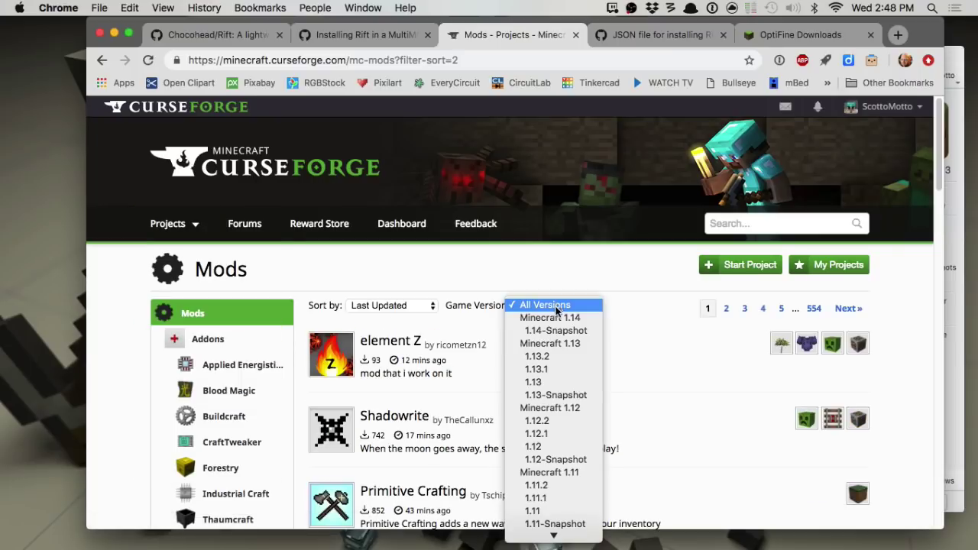
click(562, 358)
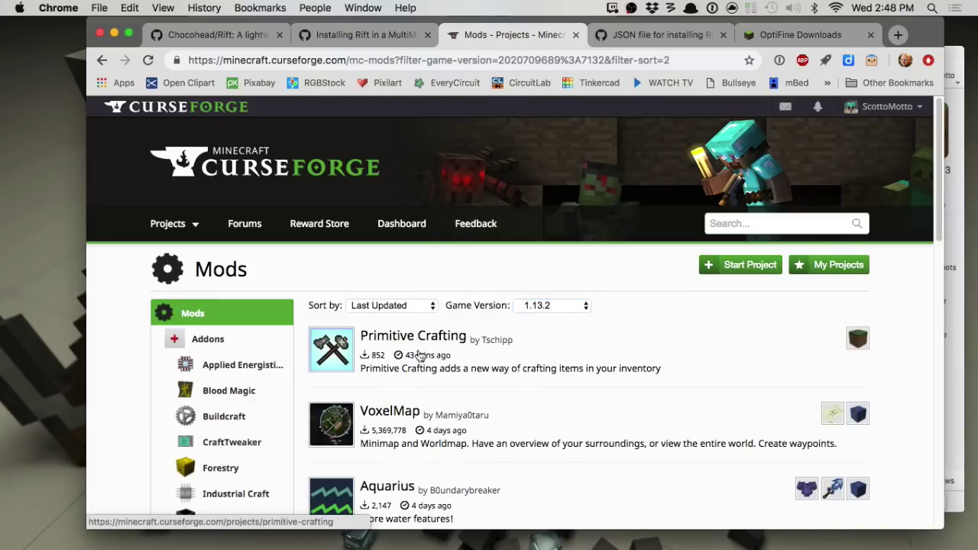
Open the VoxelMap project from the filtered mod list and show its downloadable files.
scroll(422, 401, down, 3)
scroll(422, 402, up, 2)
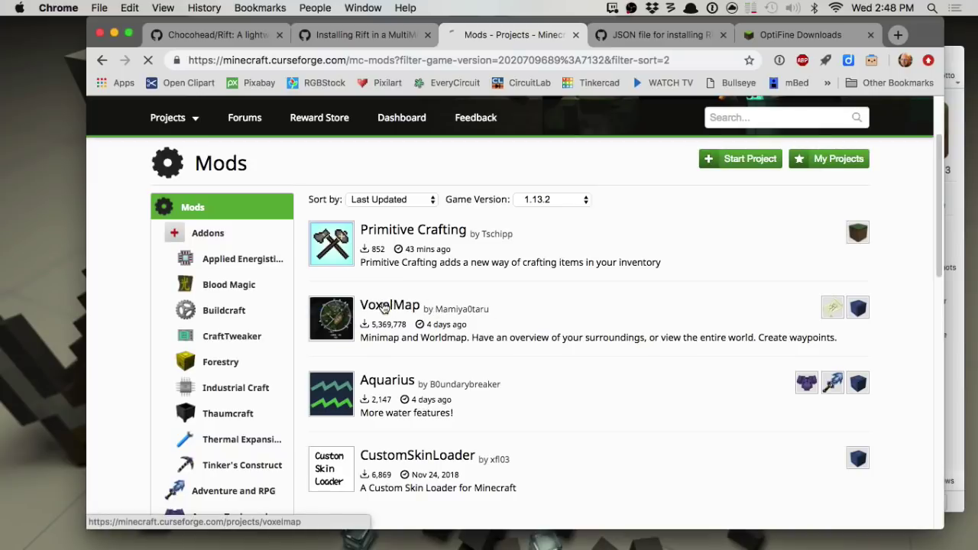
click(386, 306)
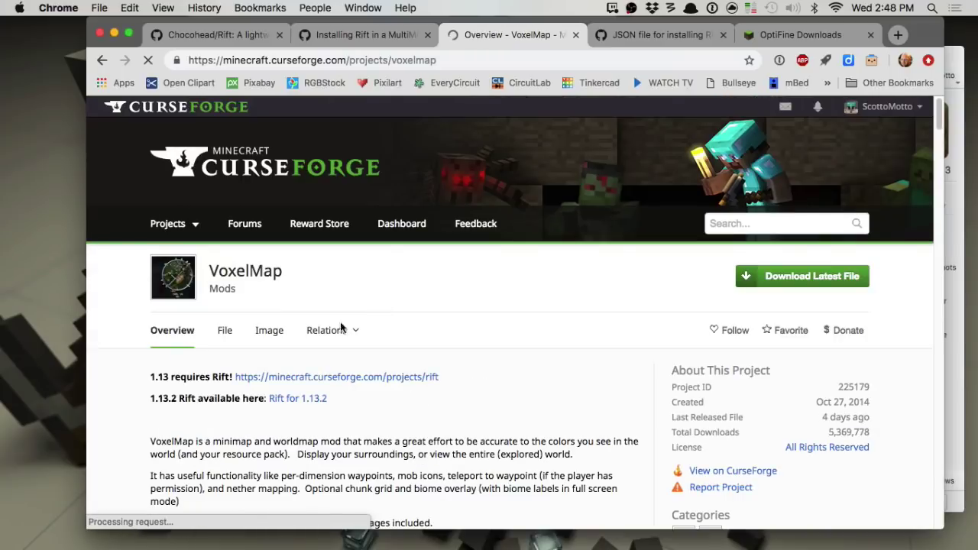
scroll(133, 436, down, 1)
scroll(133, 430, down, 1)
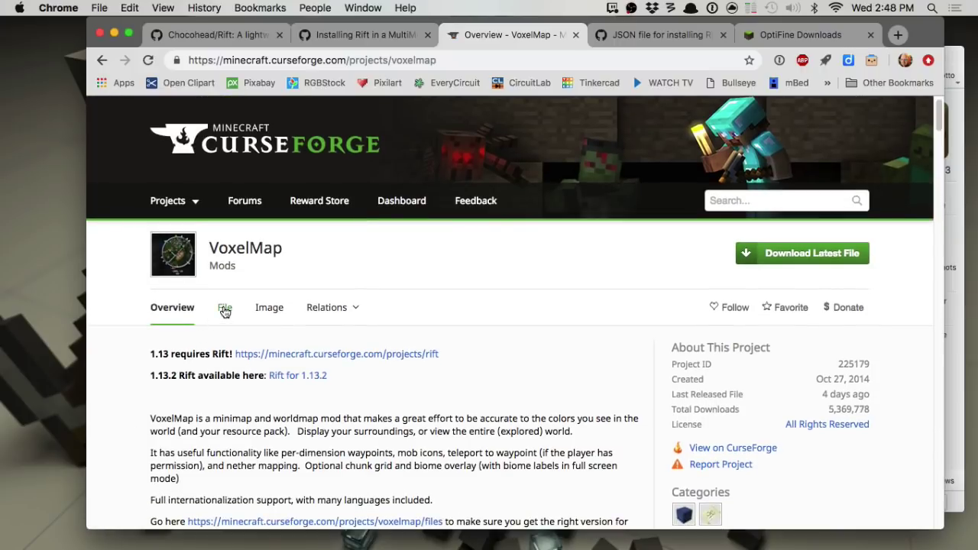
click(224, 309)
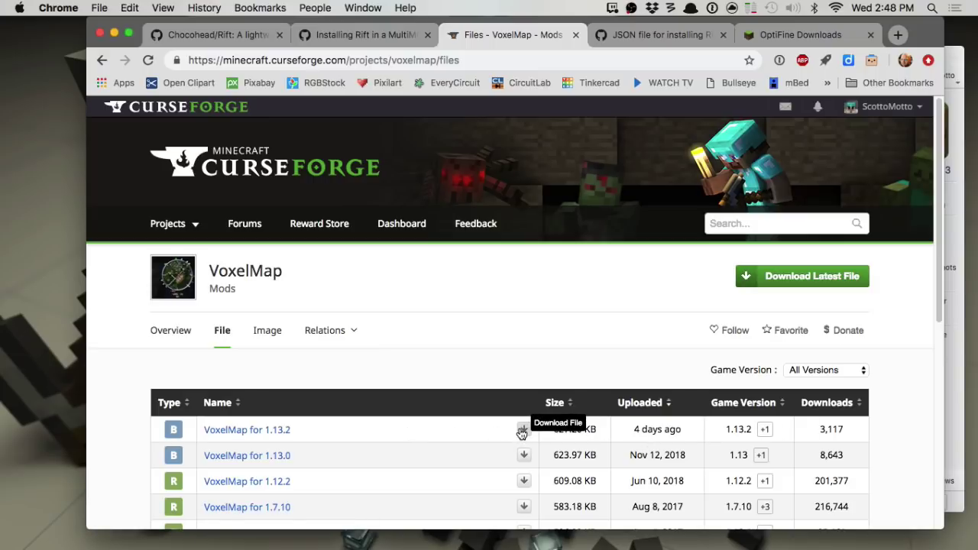
Switch to Finder, select riftmod_voxelMap_1.8.2_for_1.13.2.jar in the 1.13.2 folder, and return to Chrome.
key(super+Tab)
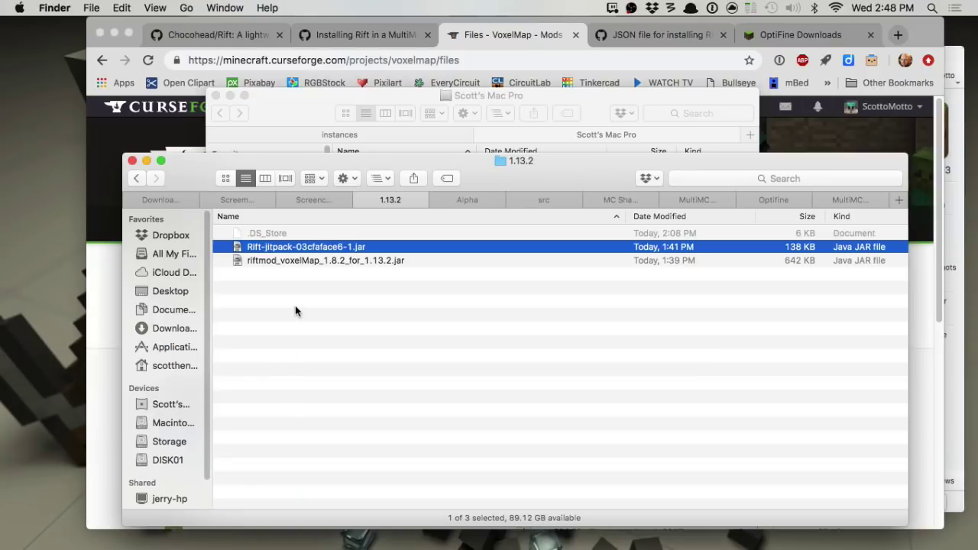
click(304, 261)
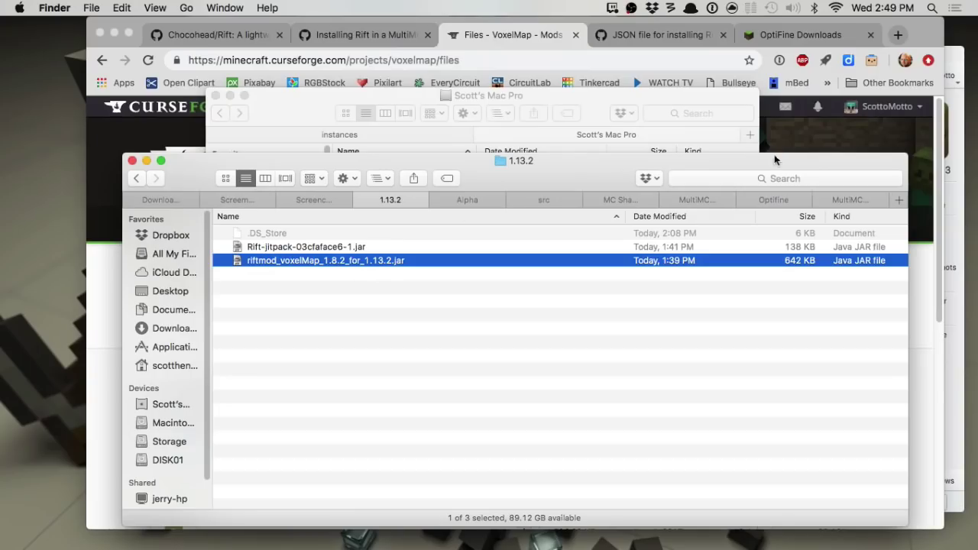
key(super+Tab)
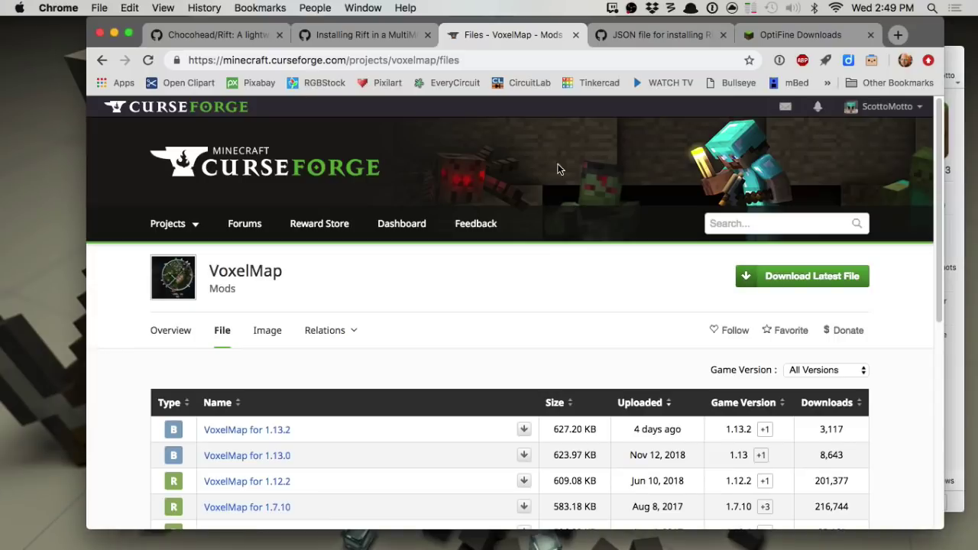
Check the OptiFine downloads page for 1.13.2 builds, toggling the preview versions list and leaving it collapsed.
click(786, 37)
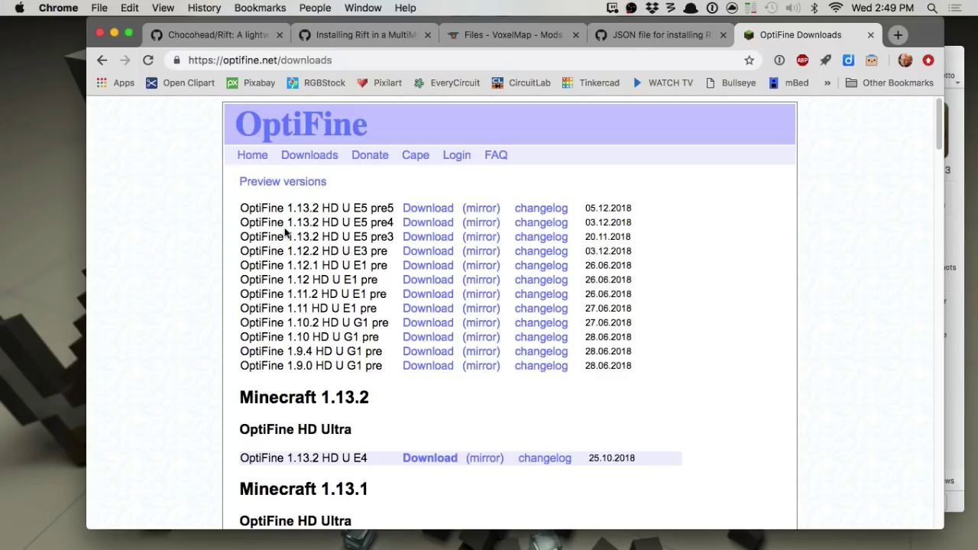
scroll(284, 412, down, 1)
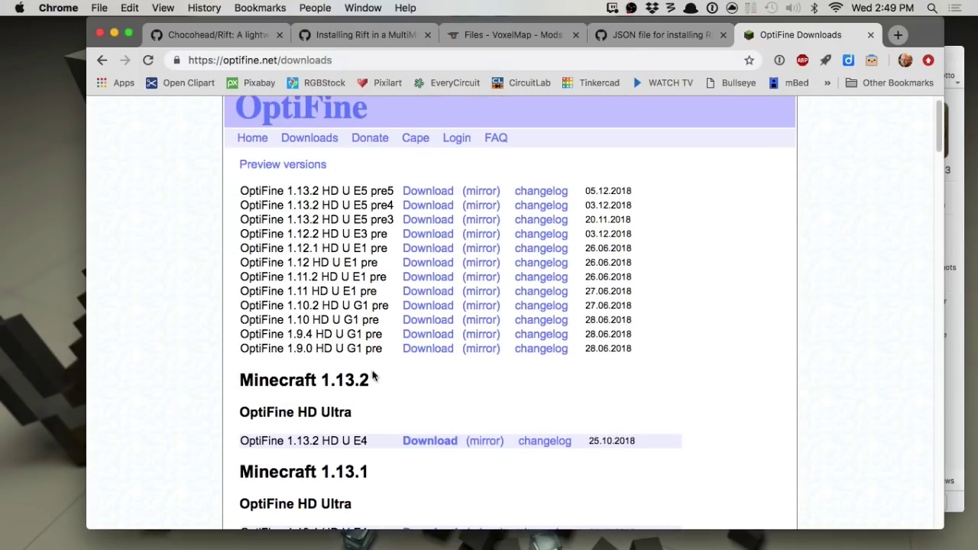
click(278, 168)
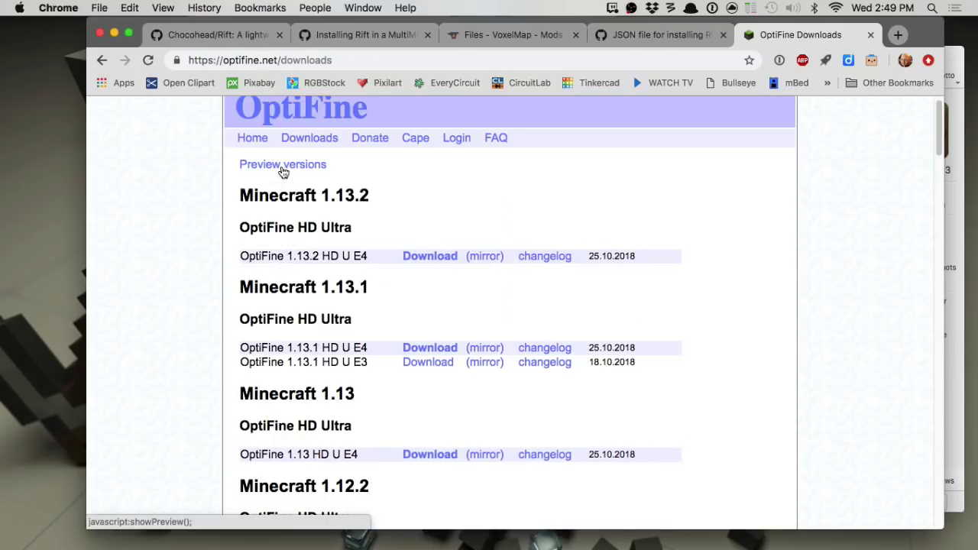
click(279, 168)
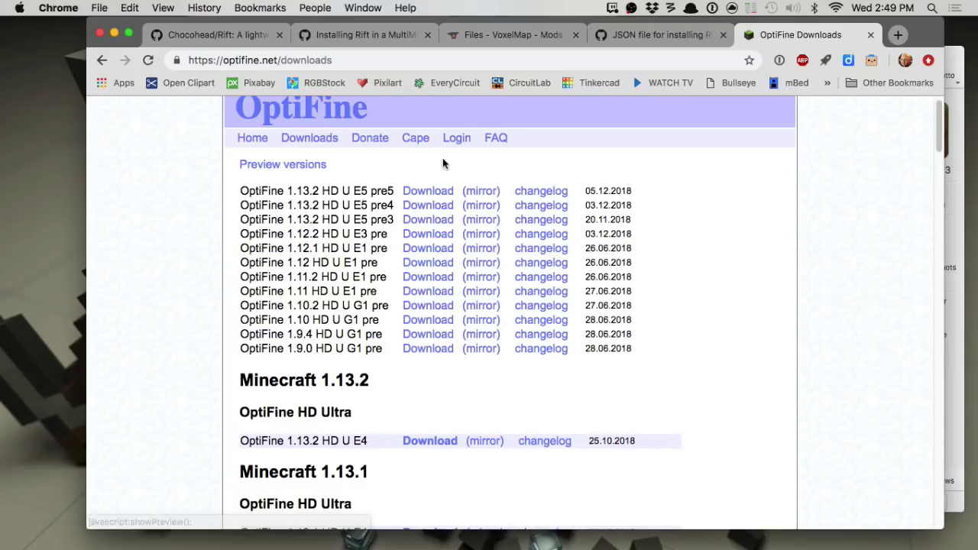
click(278, 168)
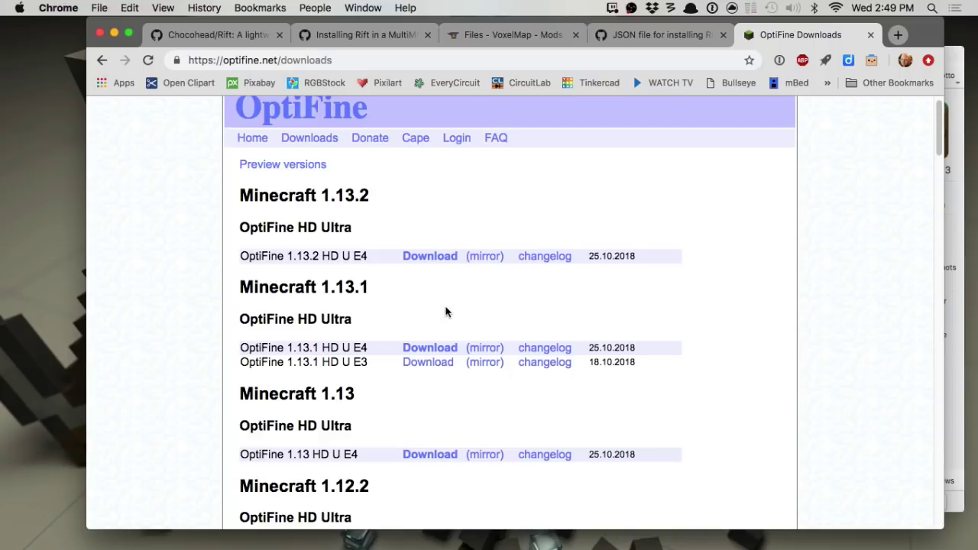
View the org.dimdev.rift.json gist, check the Discord #multimc post sharing org.dimdev.rift.zip, and hide Discord.
click(636, 37)
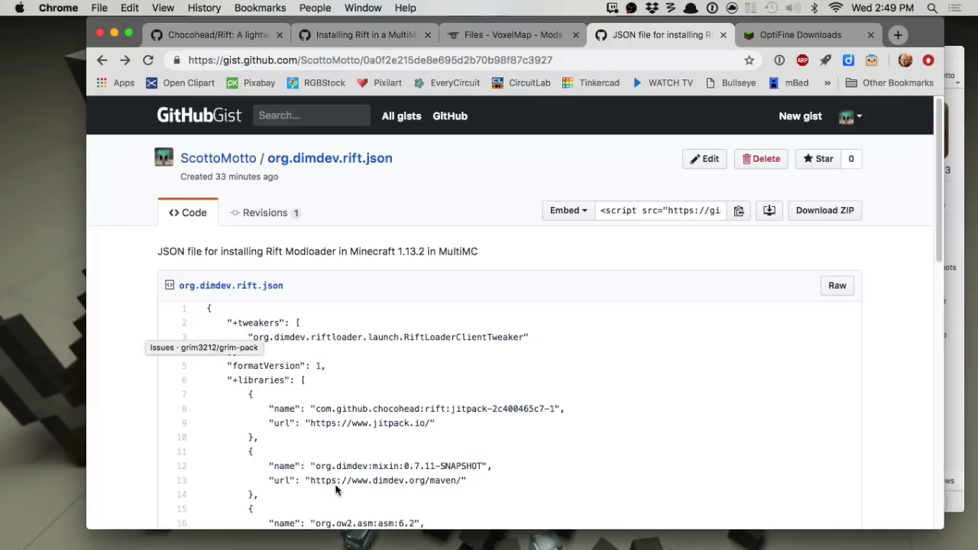
mouse_move(572, 535)
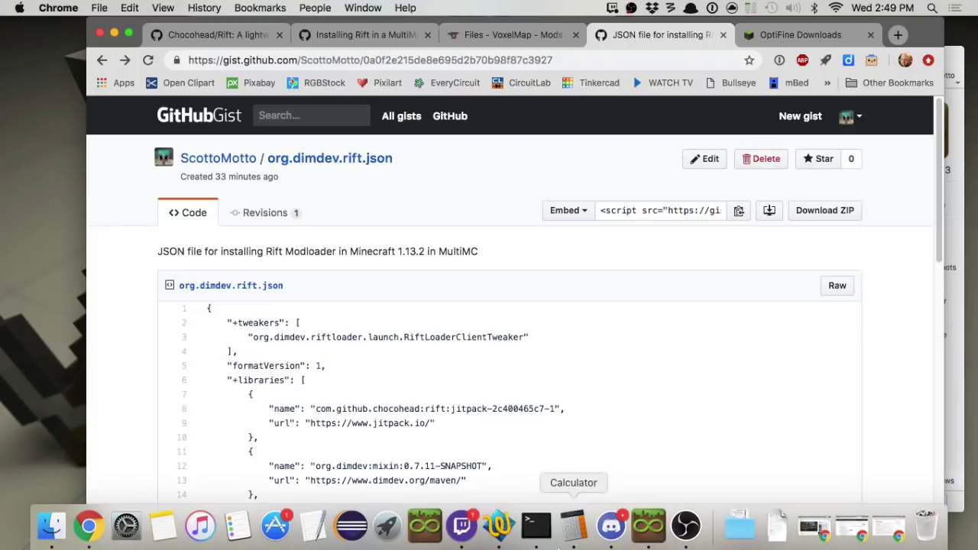
click(610, 531)
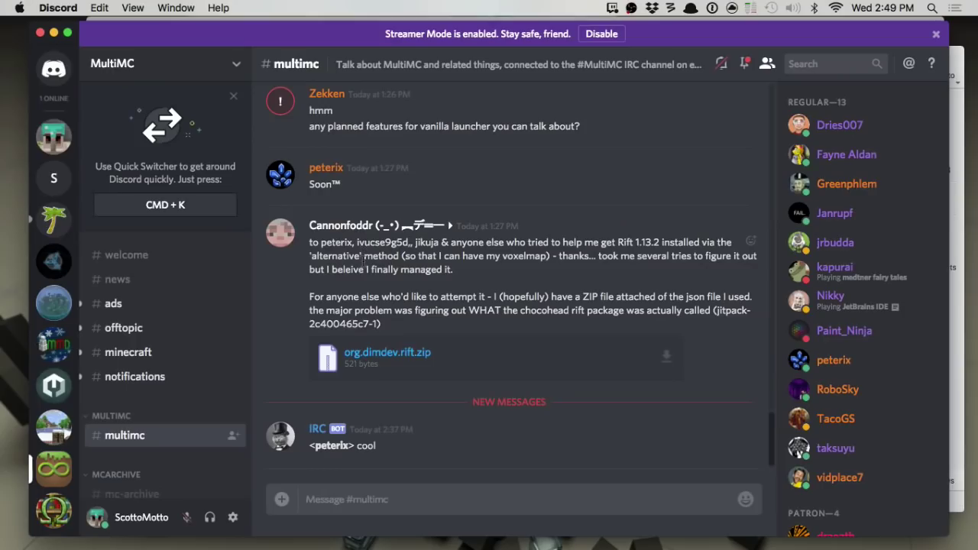
click(71, 7)
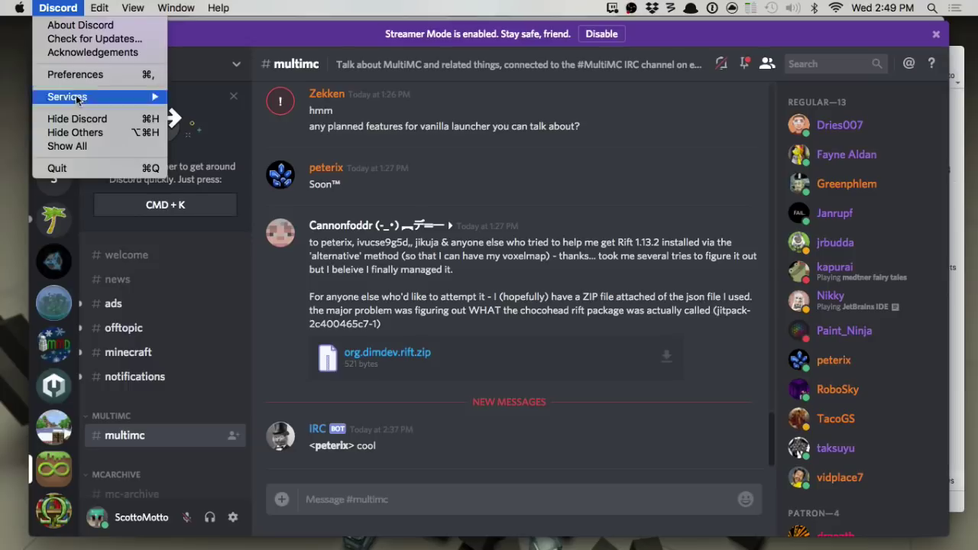
click(76, 119)
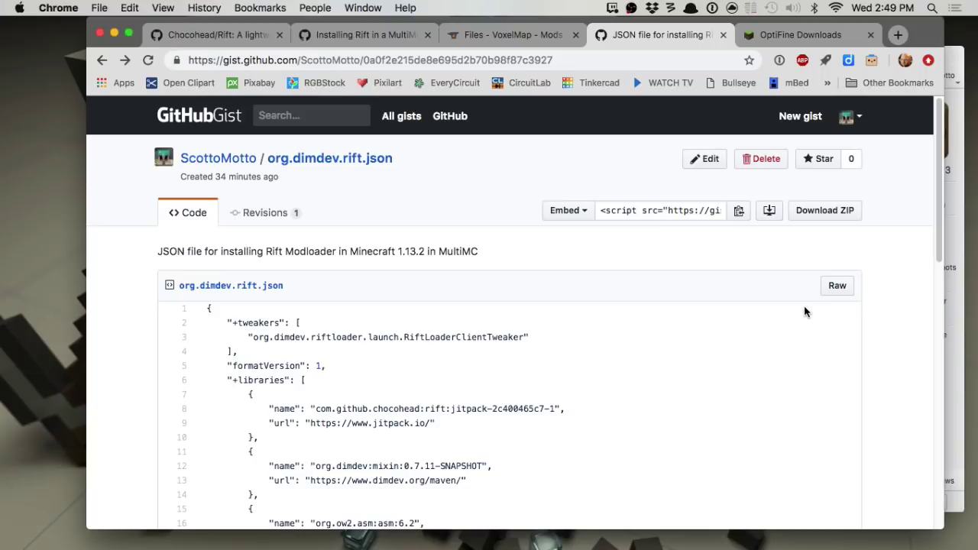
Open the raw version of the org.dimdev.rift.json gist, select its entire text, and clear the selection.
click(837, 285)
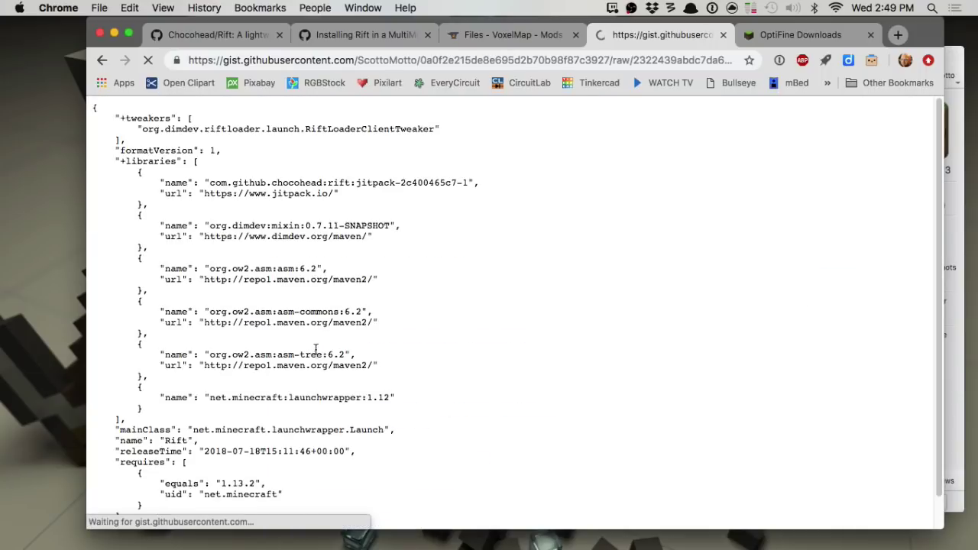
key(super+a)
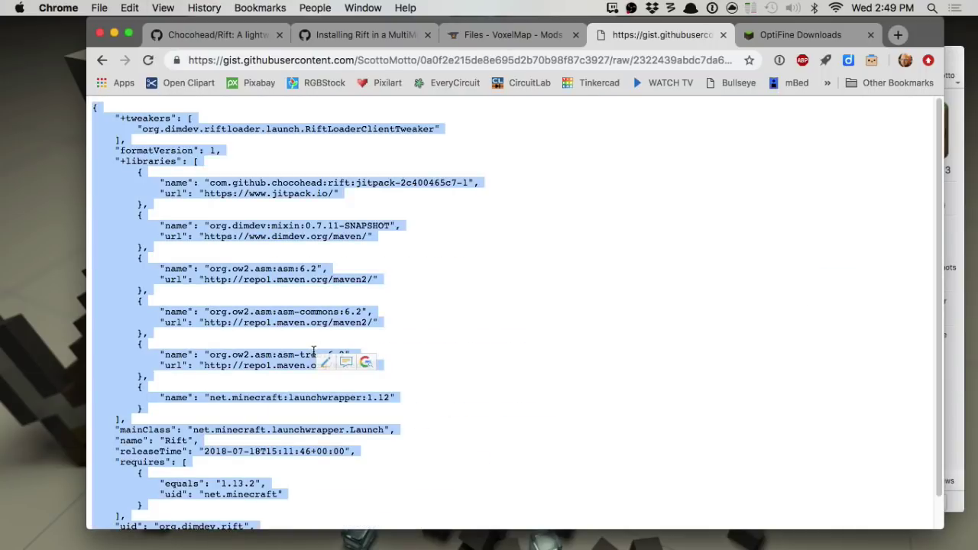
click(467, 406)
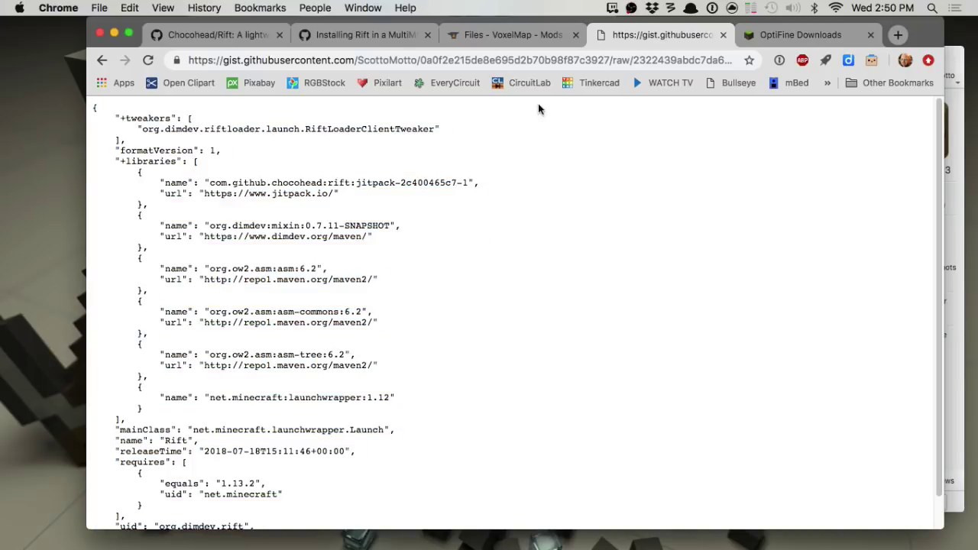
Switch to MultiMC and create a vanilla 1.13.2 instance named Rift 1.13.2 in the 1.13.2 group.
mouse_move(620, 544)
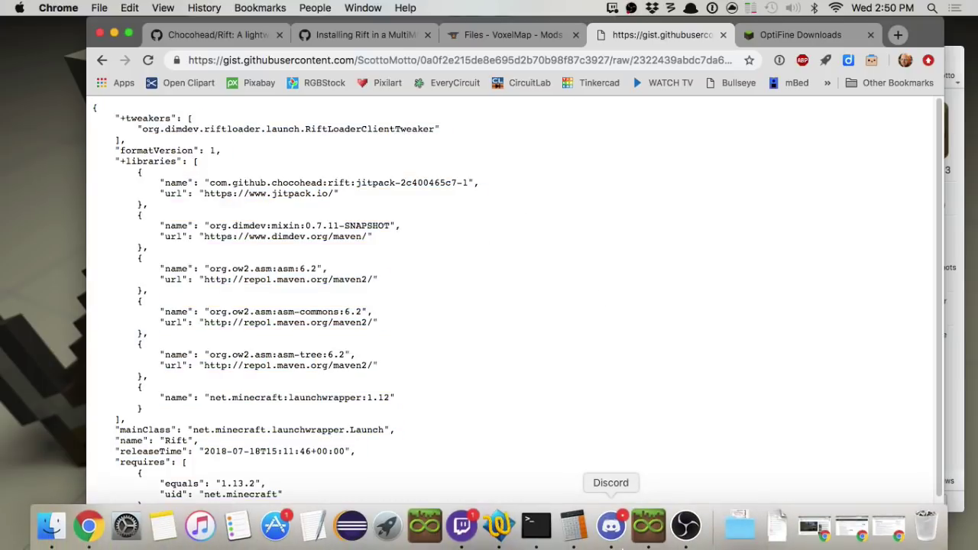
click(647, 526)
right_click(514, 315)
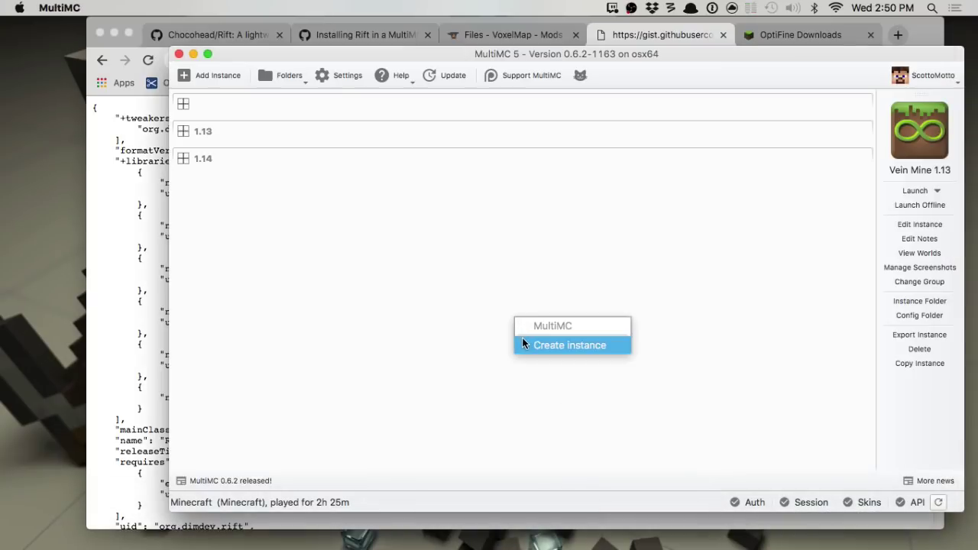
click(523, 343)
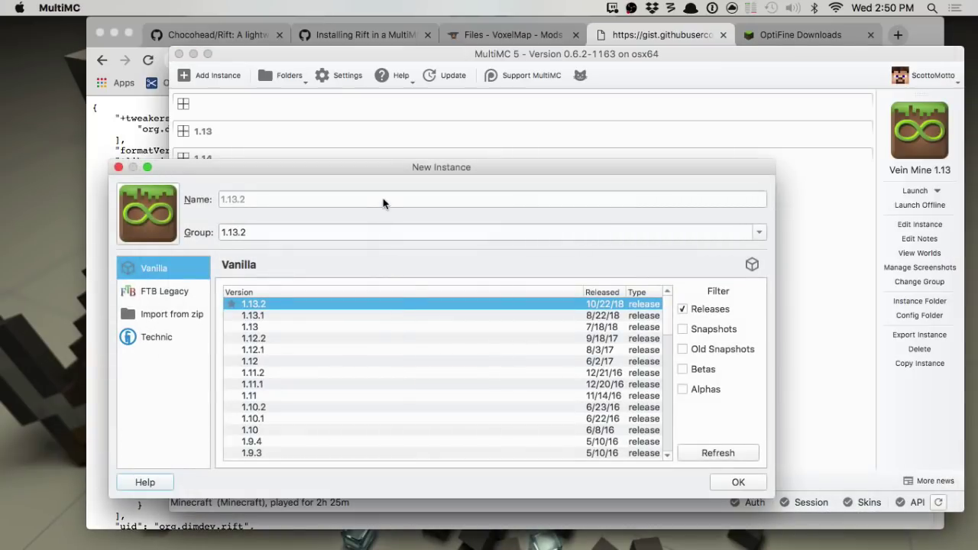
click(263, 200)
text(Rift 1)
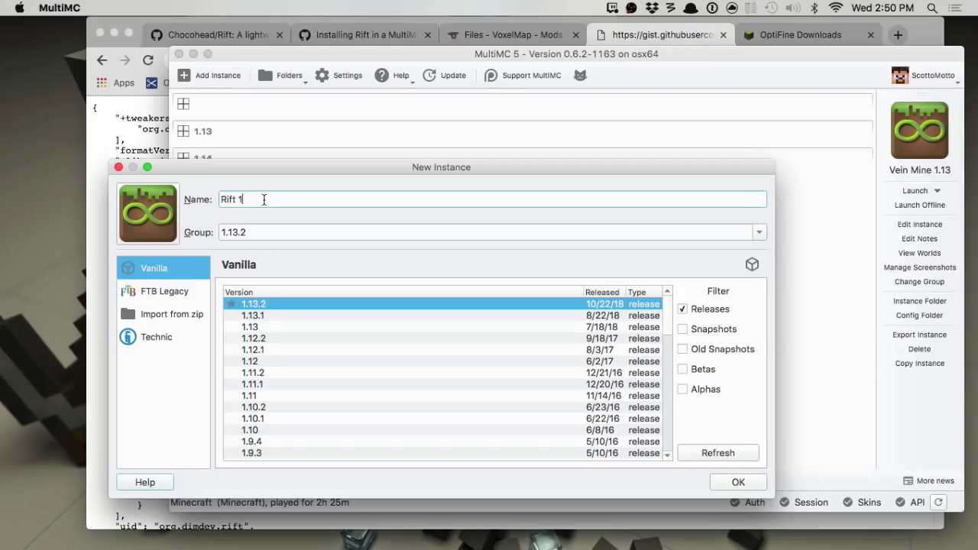
text(.13.2)
click(720, 477)
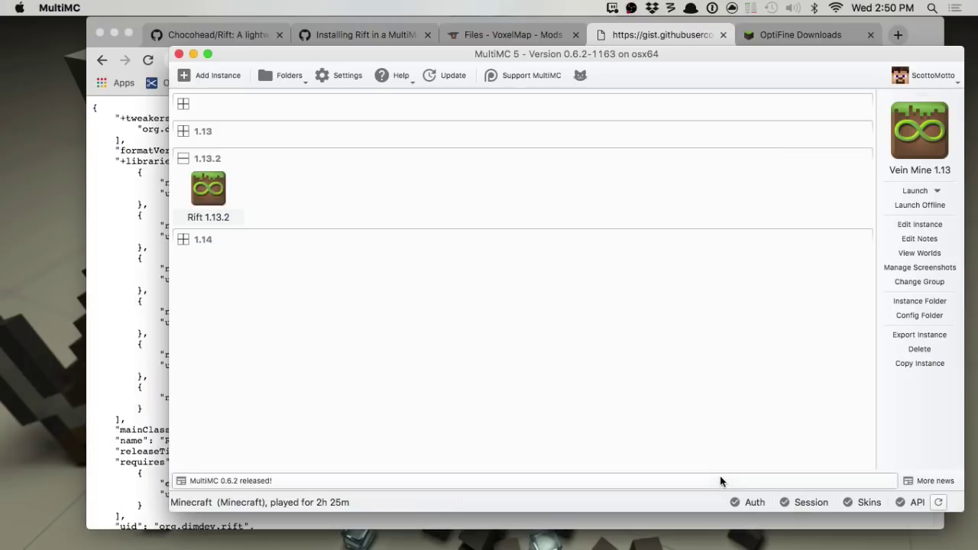
Open the Rift 1.13.2 instance's folder, return to MultiMC and launch the instance.
click(208, 217)
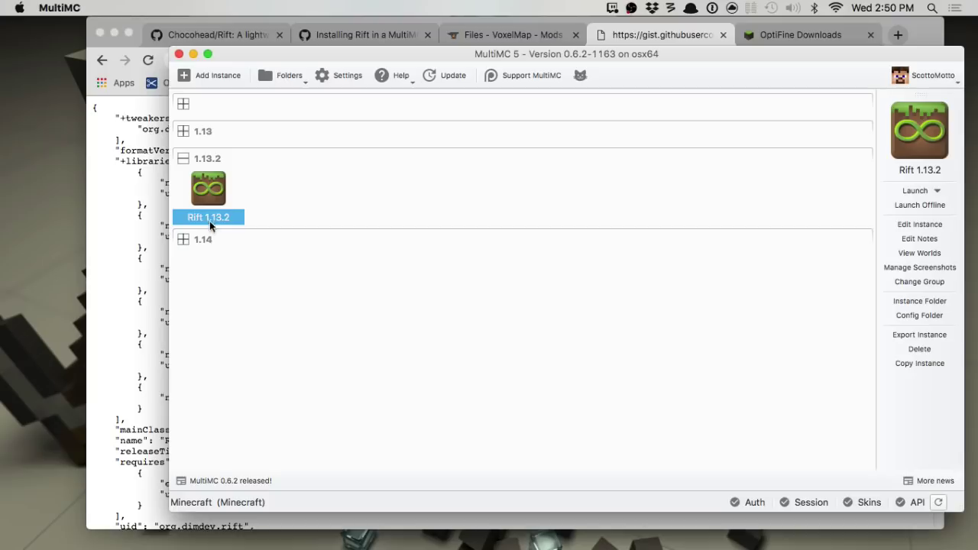
right_click(209, 189)
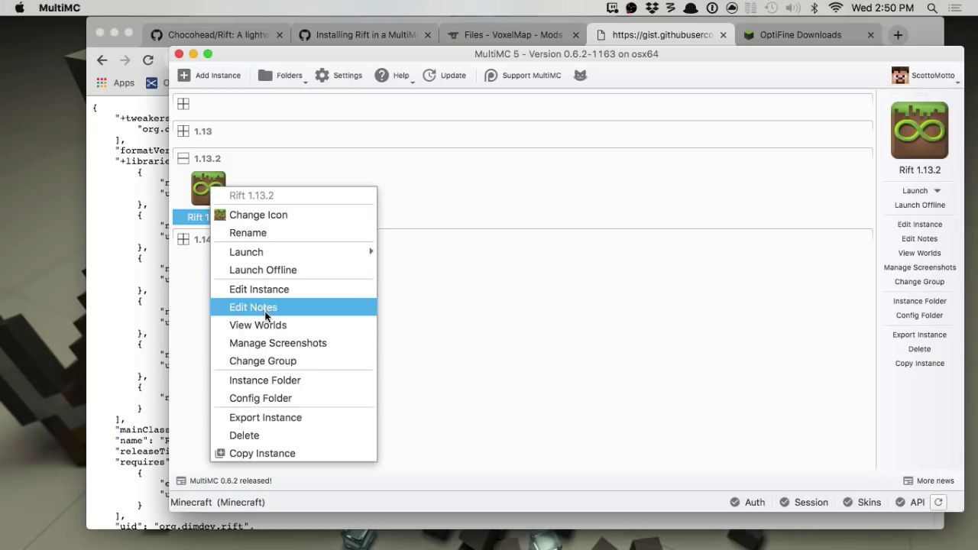
click(270, 382)
drag(300, 109, 317, 75)
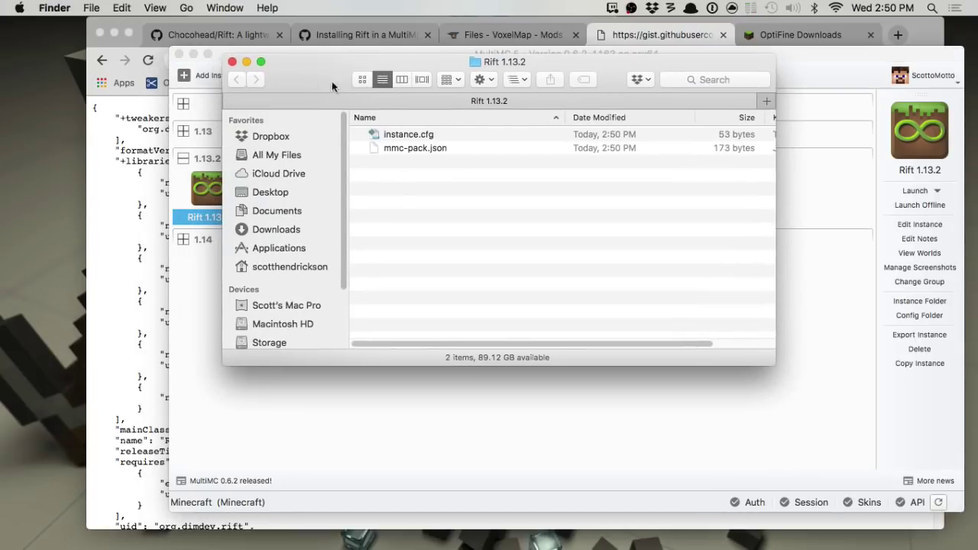
click(183, 455)
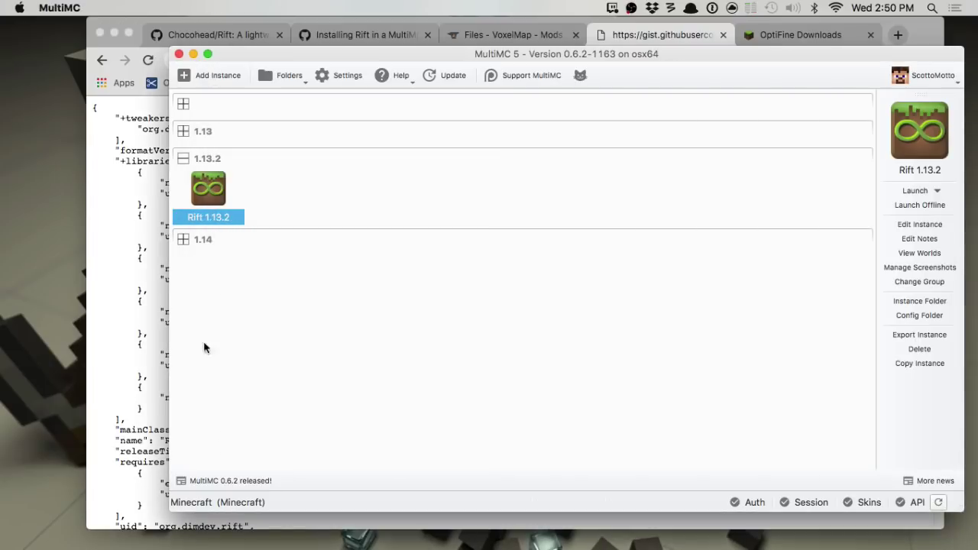
double_click(206, 191)
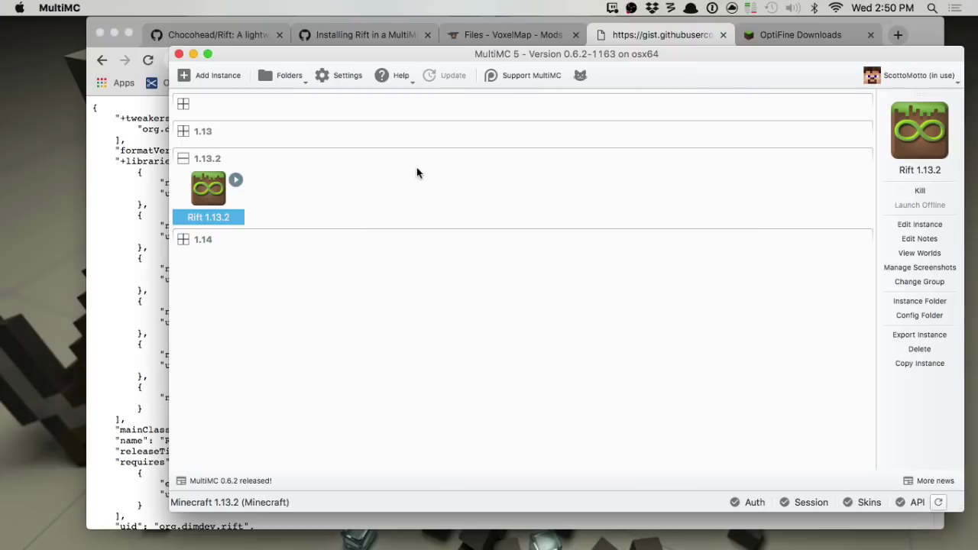
Switch to Finder, create a folder named libraries inside the Rift 1.13.2 instance folder, and open it.
mouse_move(58, 545)
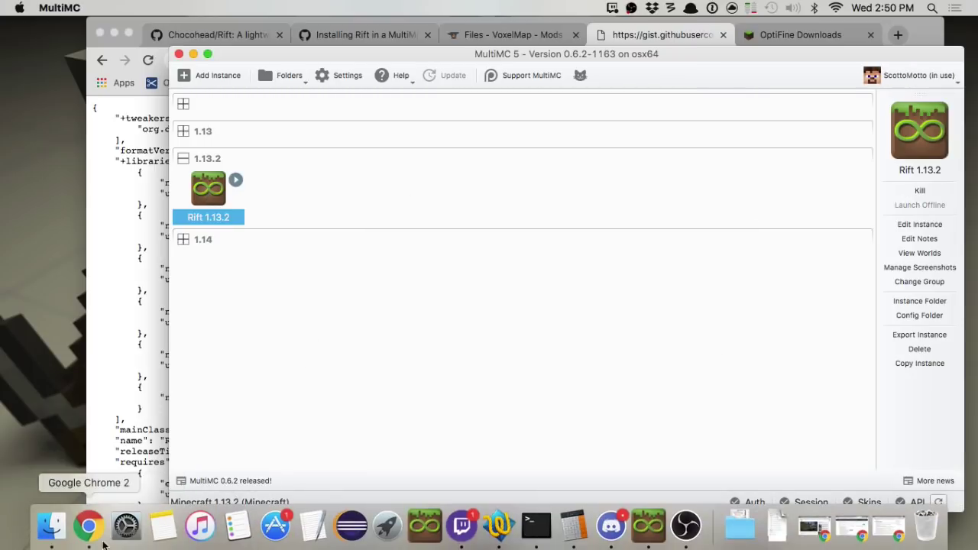
click(51, 525)
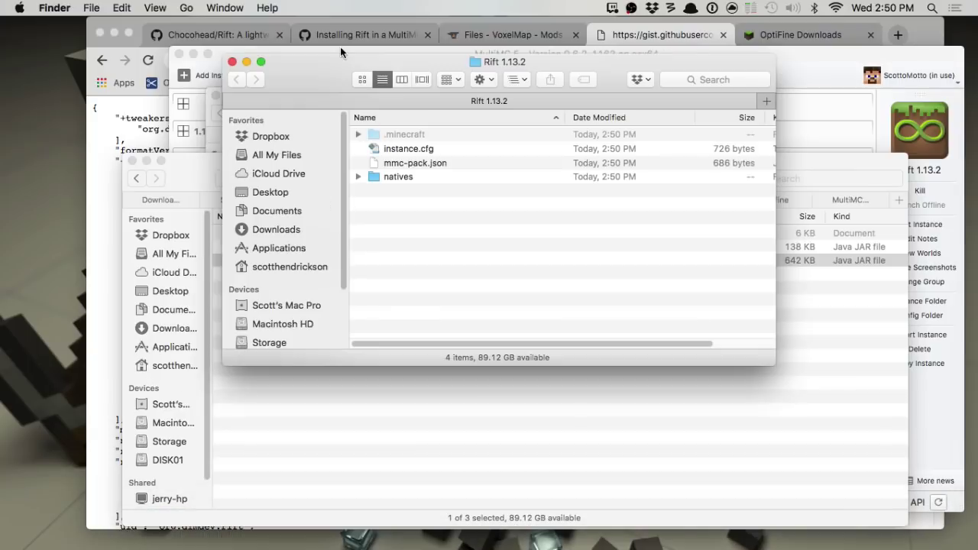
right_click(429, 232)
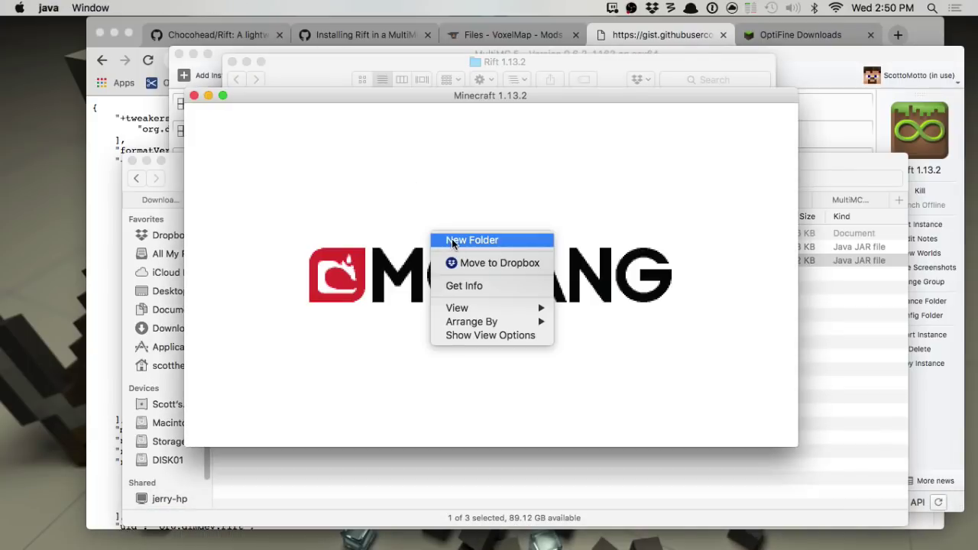
click(357, 118)
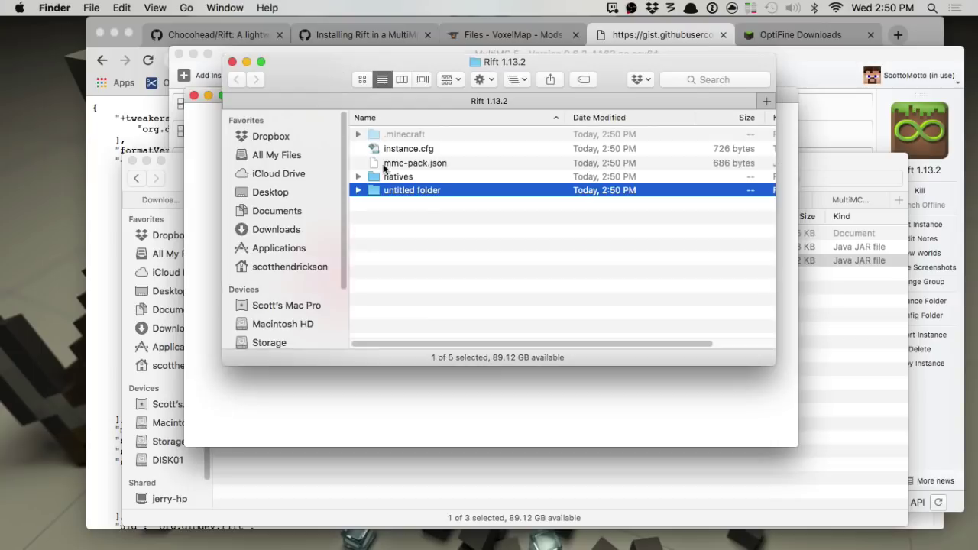
click(419, 195)
key(BackSpace)
text(libraries)
key(Return)
double_click(395, 162)
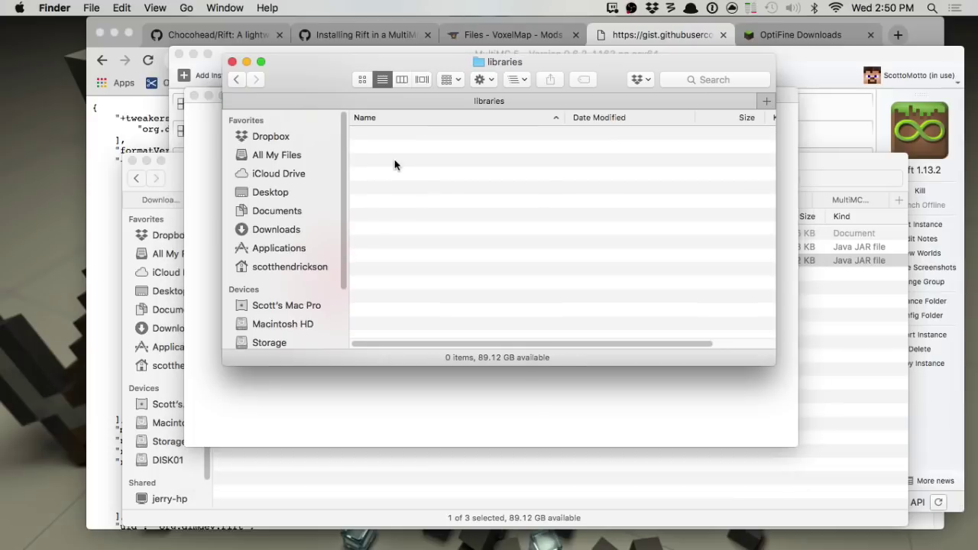
Quit the running Minecraft 1.13.2 game and return to the libraries folder in Finder.
click(317, 439)
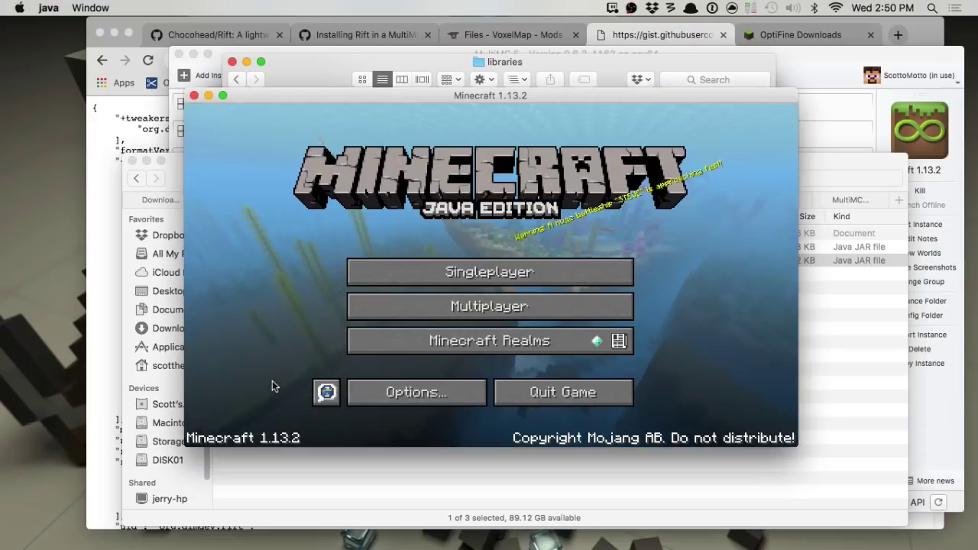
click(584, 387)
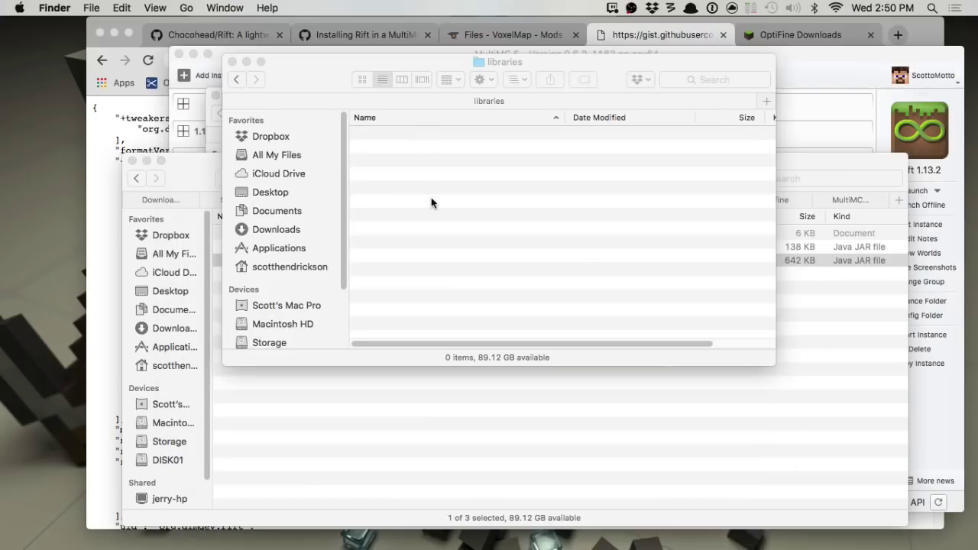
click(431, 198)
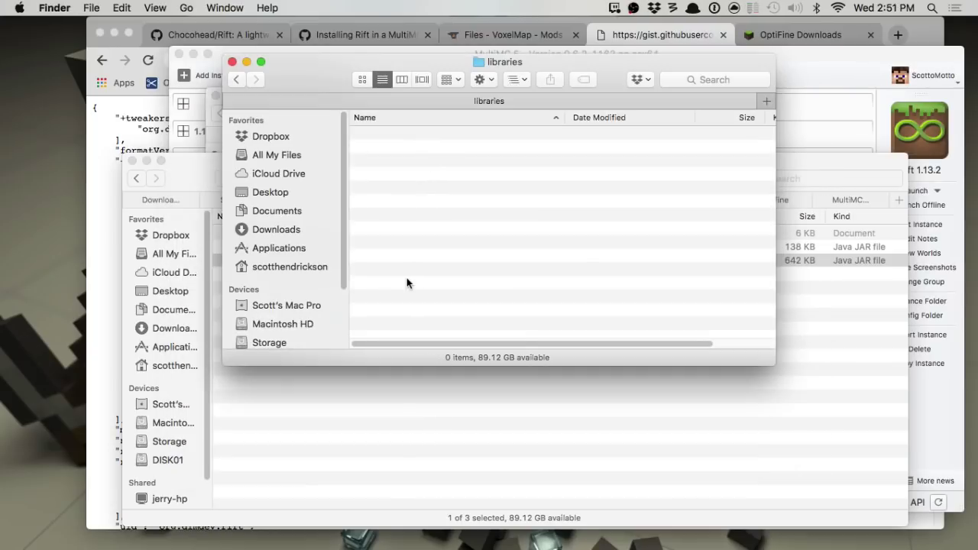
Copy Rift-jitpack-03cfaface6-1.jar from the 1.13.2 folder into the instance's libraries folder.
click(375, 426)
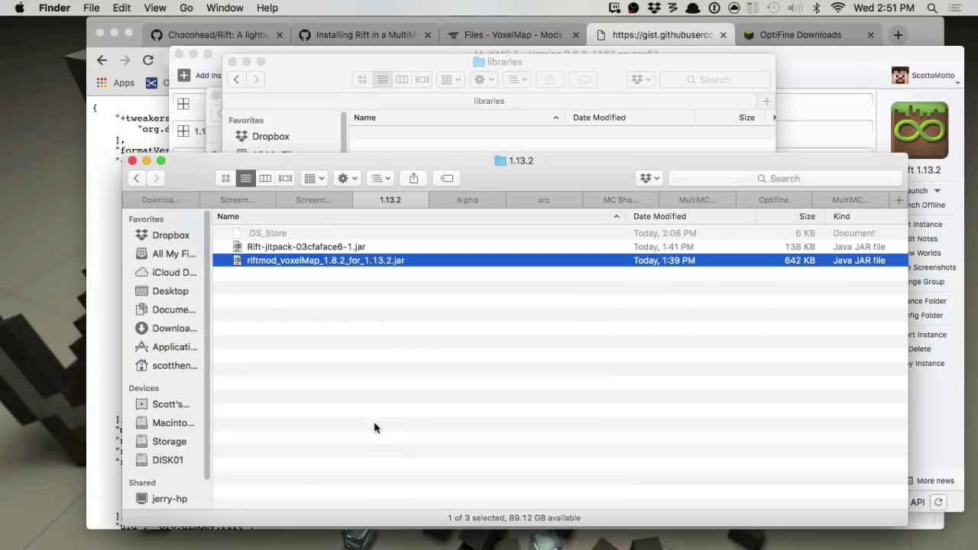
click(289, 248)
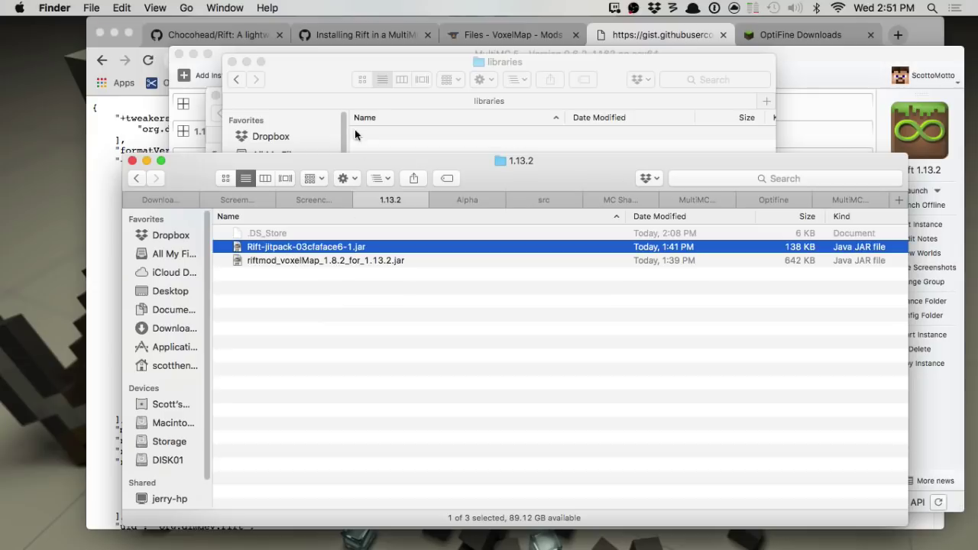
click(302, 89)
key(super+v)
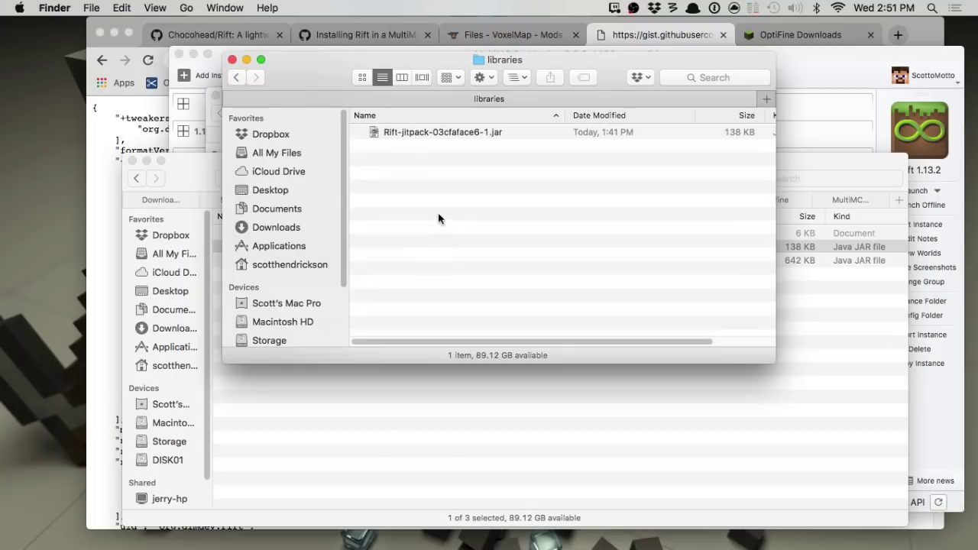
Go back to the Rift 1.13.2 instance folder and open its .minecraft folder in a new tab.
click(234, 76)
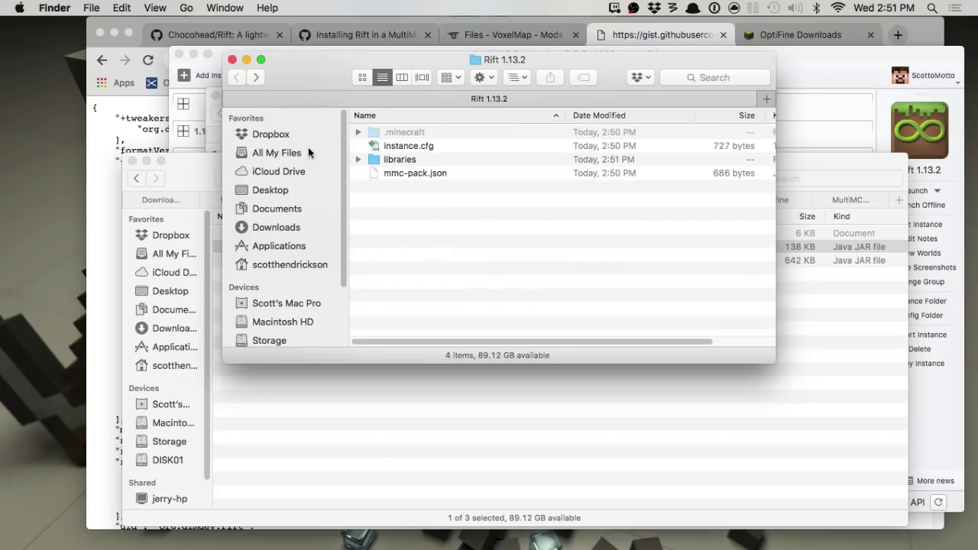
click(411, 133)
right_click(411, 133)
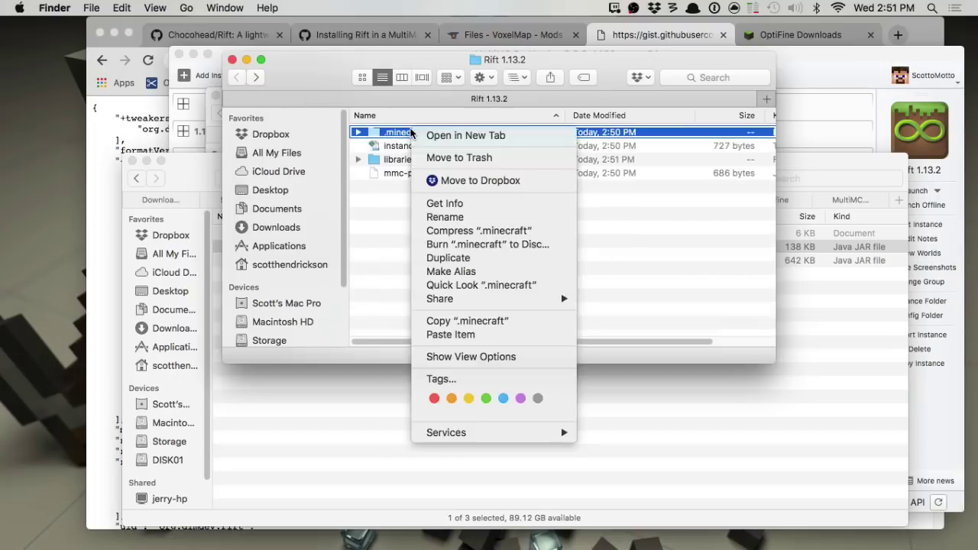
click(420, 135)
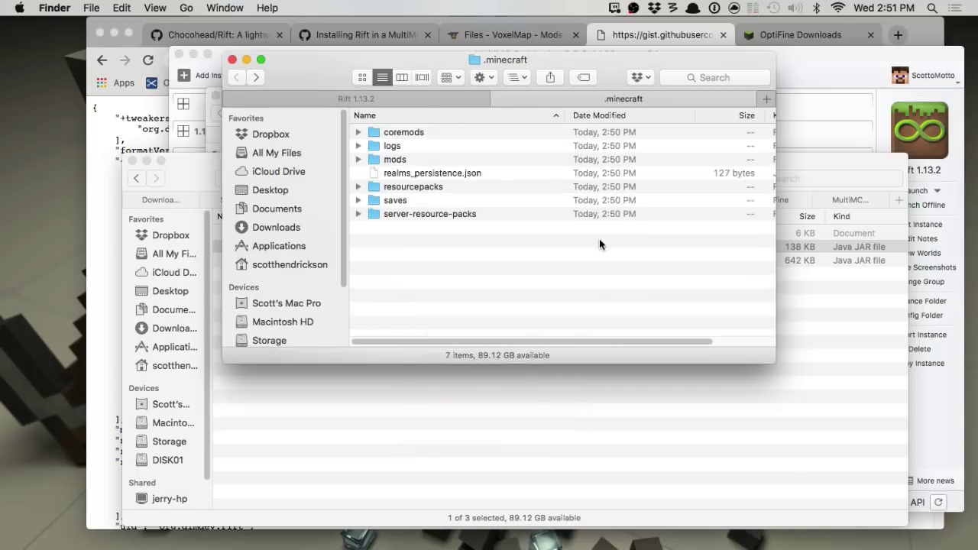
Switch to MultiMC and open the Rift 1.13.2 instance for editing, showing its loader mods.
click(855, 116)
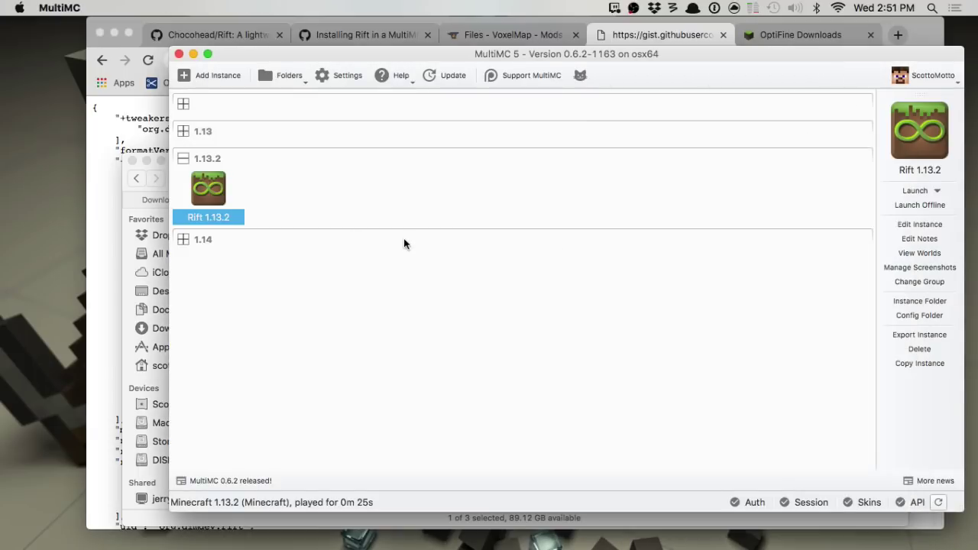
right_click(230, 208)
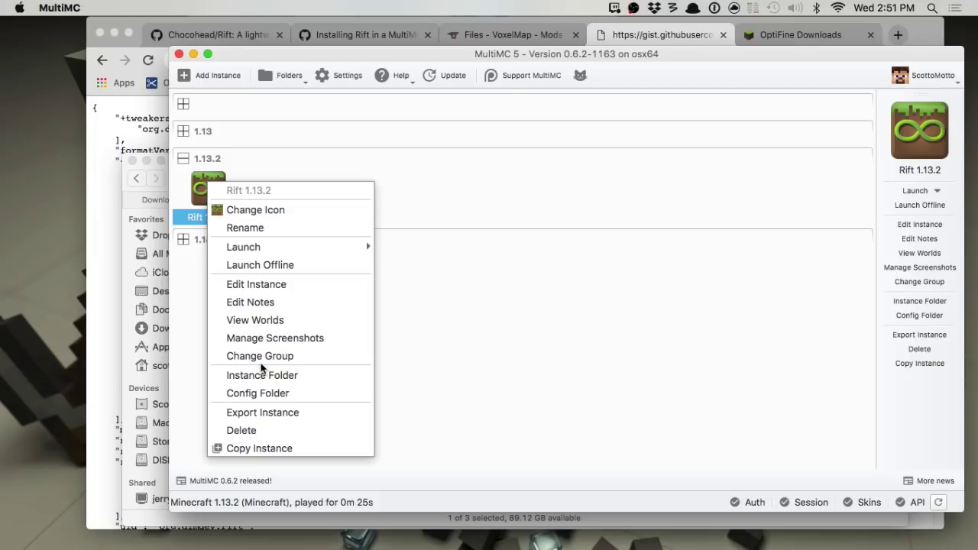
click(271, 284)
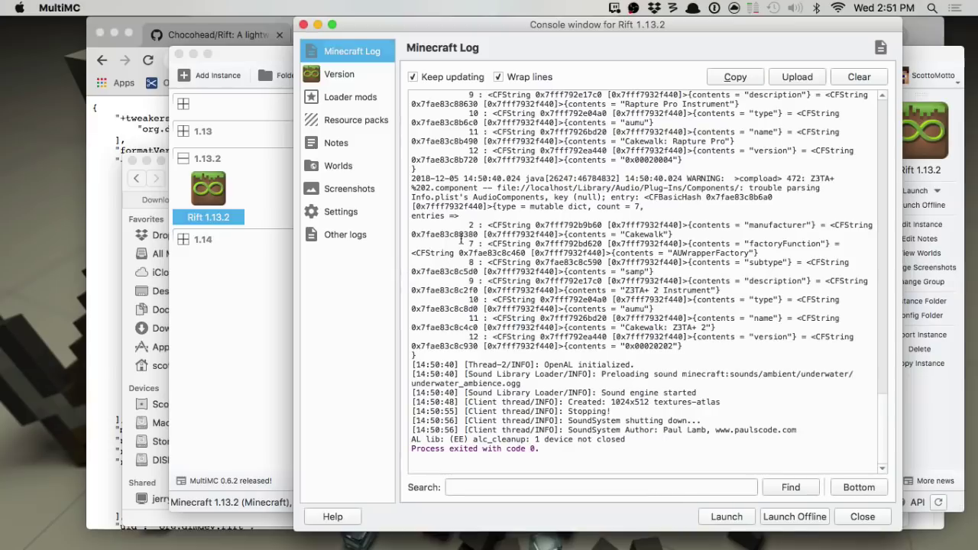
click(374, 105)
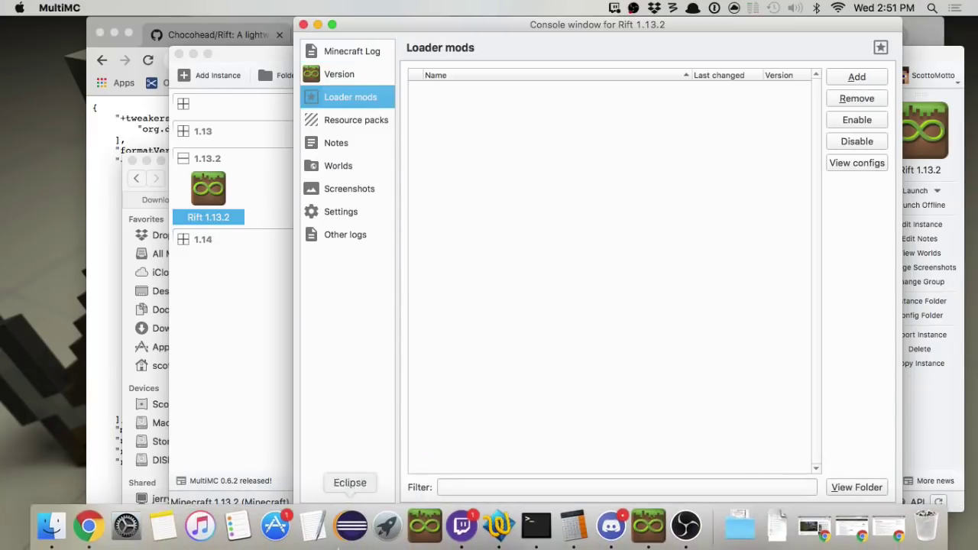
Add riftmod_voxelMap_1.8.2_for_1.13.2.jar from the 1.13.2 folder in Finder to the instance's loader mods.
click(50, 535)
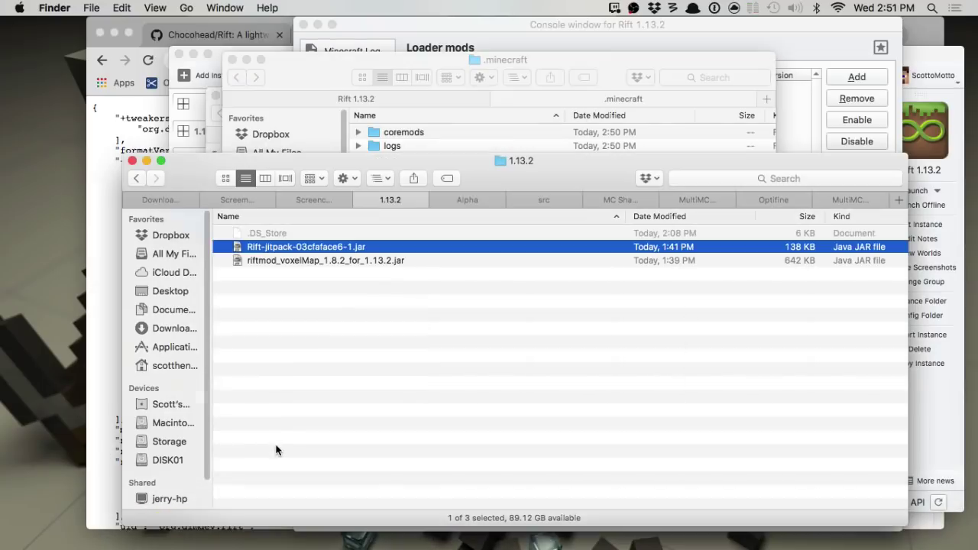
click(277, 449)
click(278, 261)
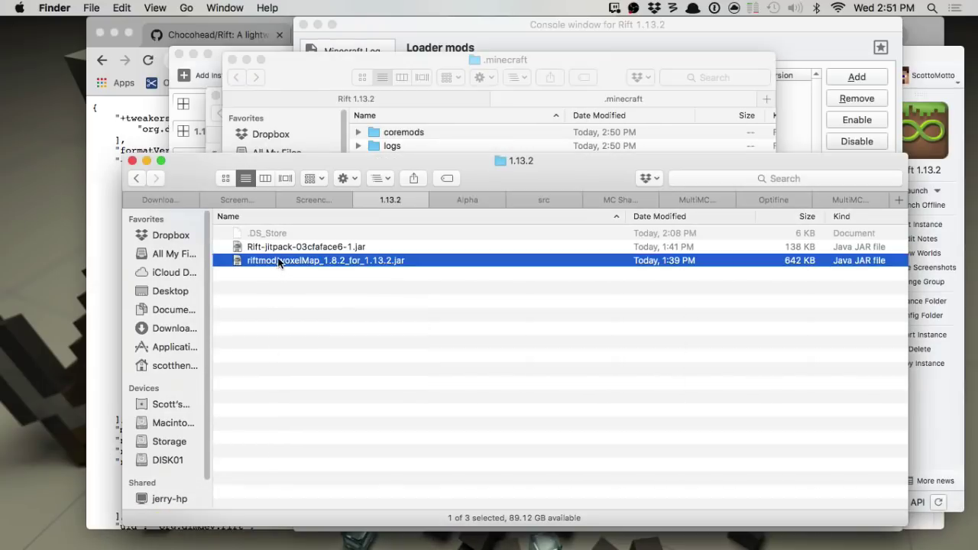
drag(279, 262, 804, 115)
click(243, 349)
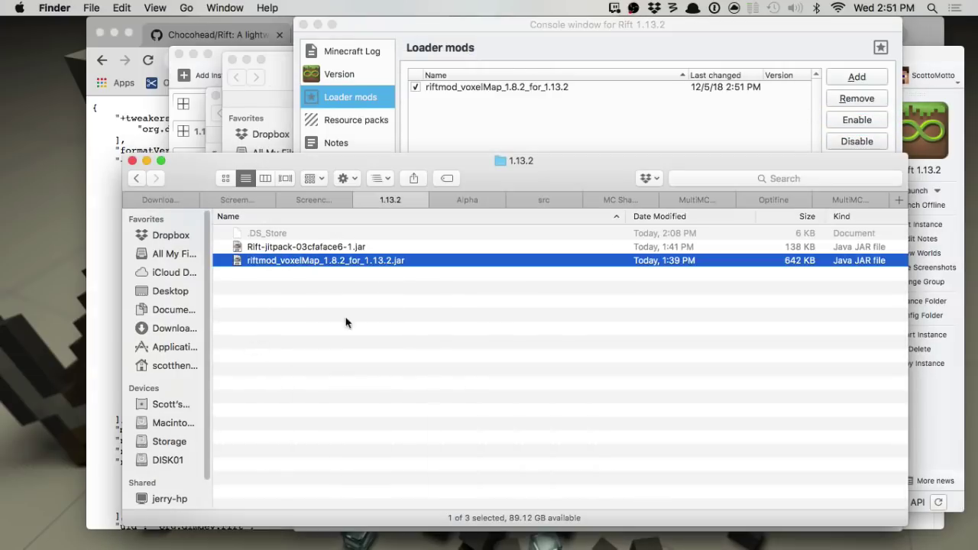
Add the OptiFine_1.13.2_HD_U_E4 jar from the Optifine folder to the instance's loader mods.
click(768, 200)
drag(249, 475, 559, 131)
click(559, 132)
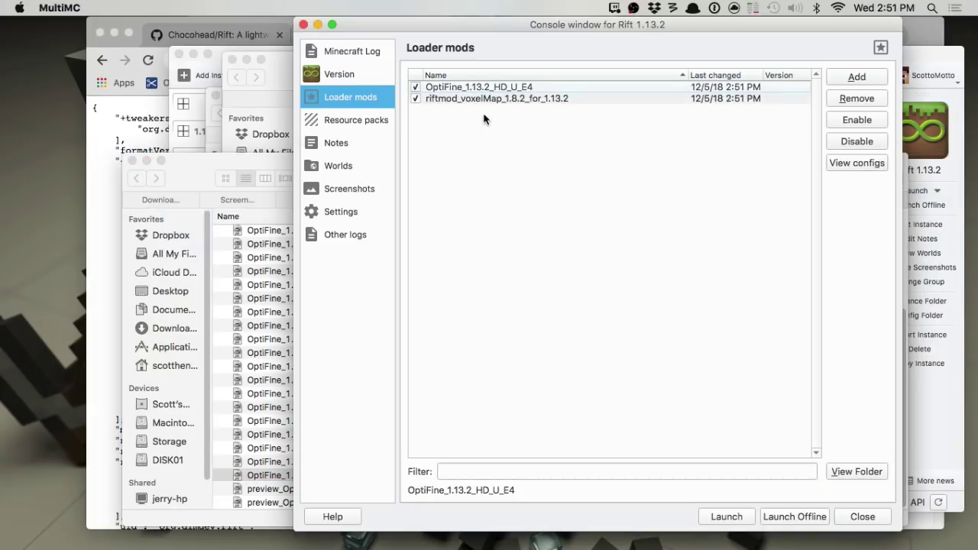
Add an empty component named Rift with uid org.dimdev.rift to the Rift 1.13.2 instance's version list.
click(337, 74)
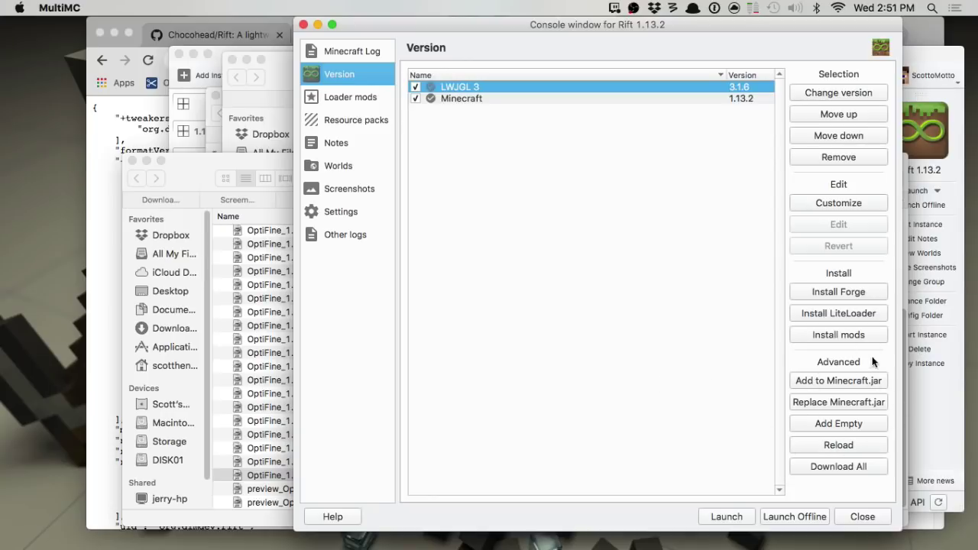
click(819, 420)
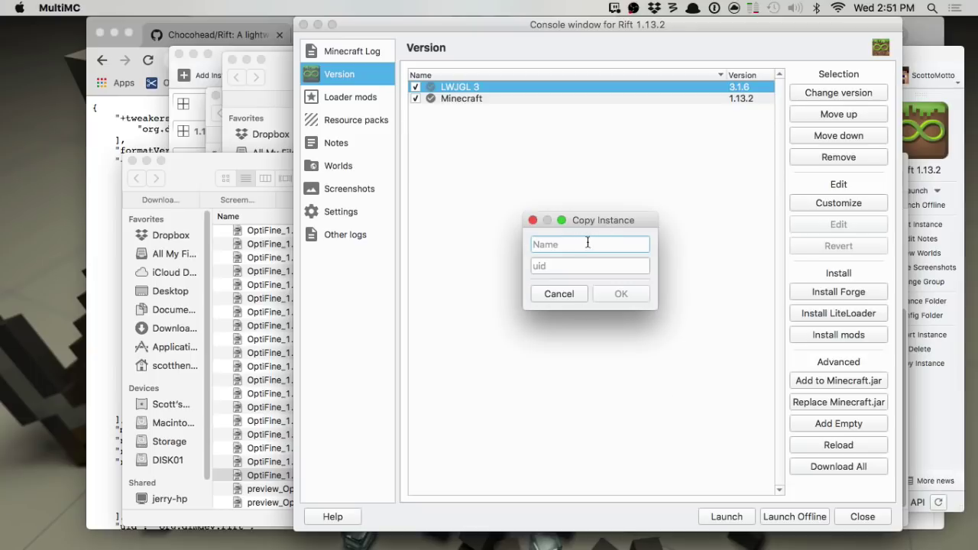
text(Rift)
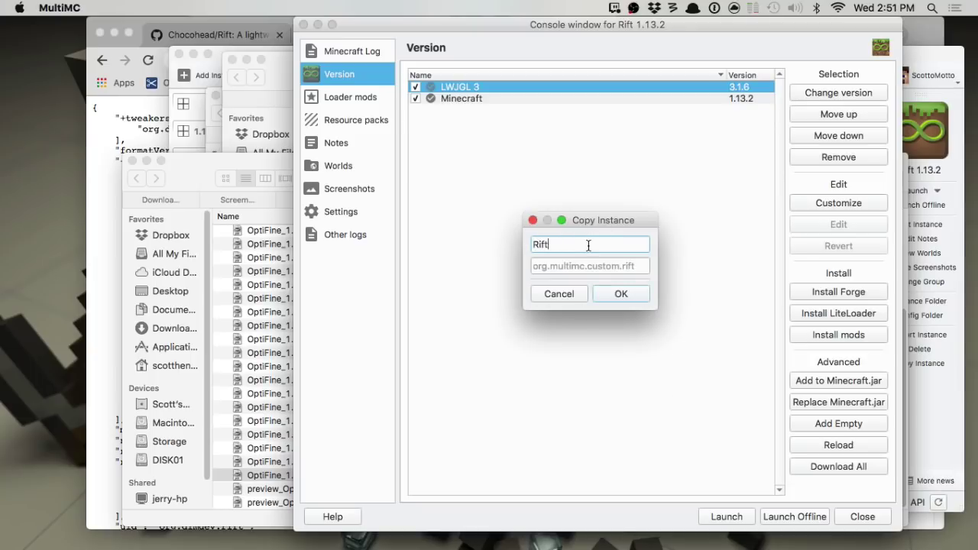
text(org.dimdev.rift)
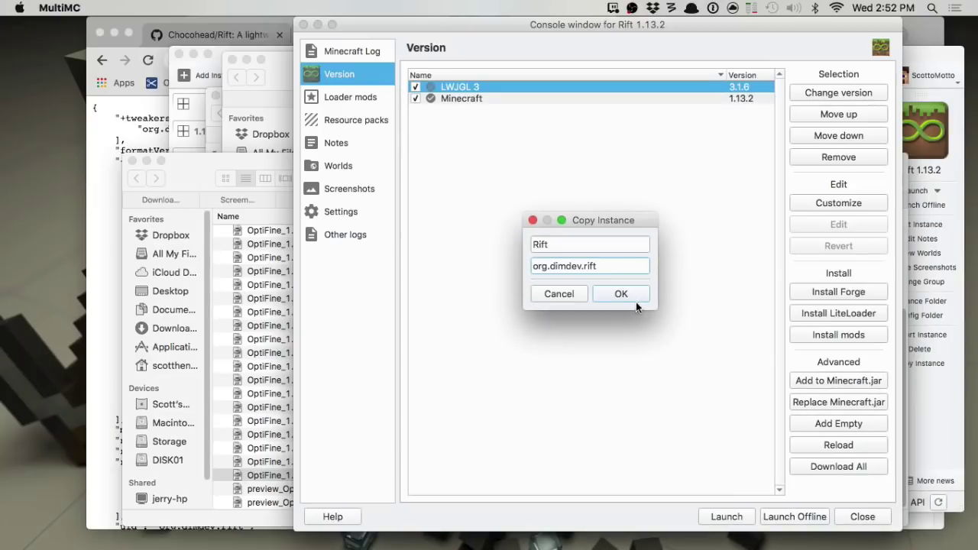
click(635, 298)
Switch to Chrome and review the Alternate Method steps on the wiki page Installing Rift in a MultiMC instance.
mouse_move(525, 547)
click(90, 526)
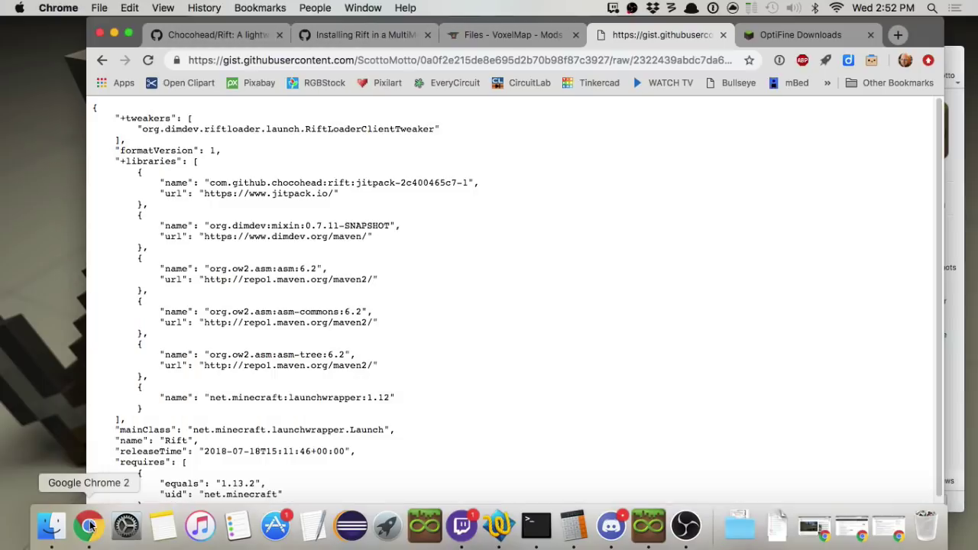
click(347, 35)
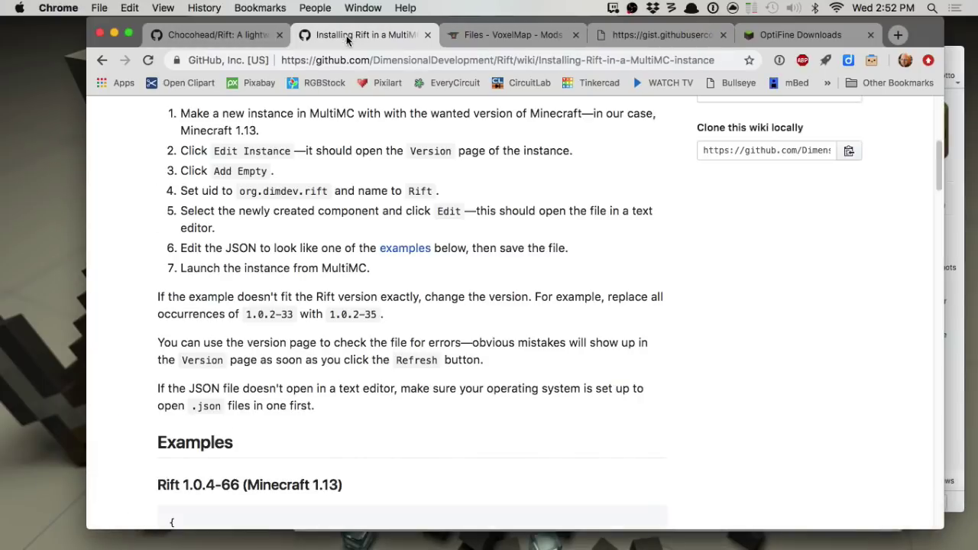
scroll(313, 200, up, 5)
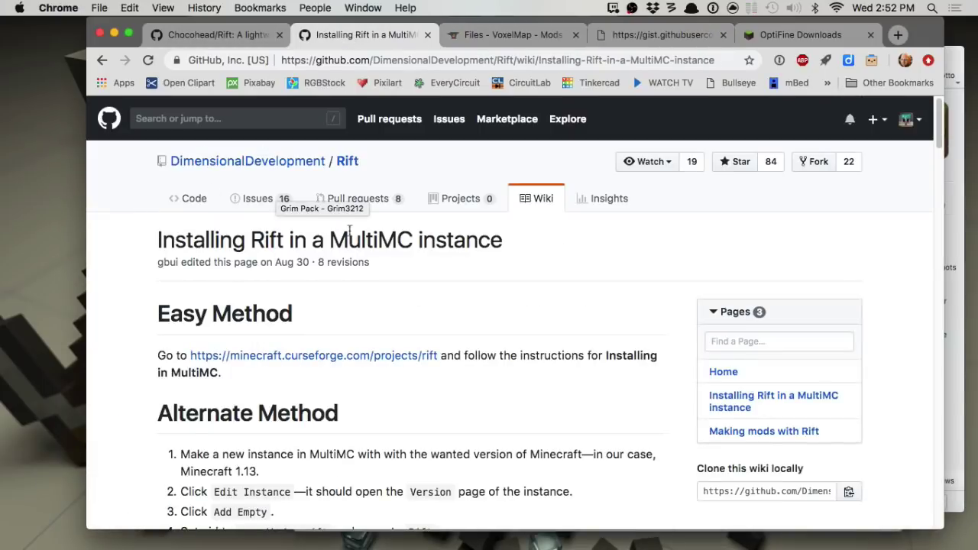
scroll(147, 384, down, 2)
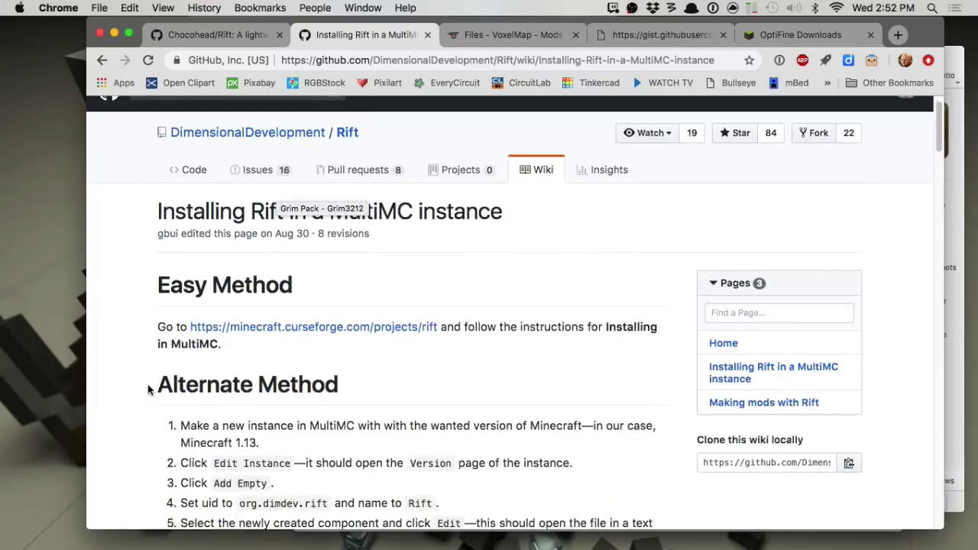
scroll(122, 382, down, 5)
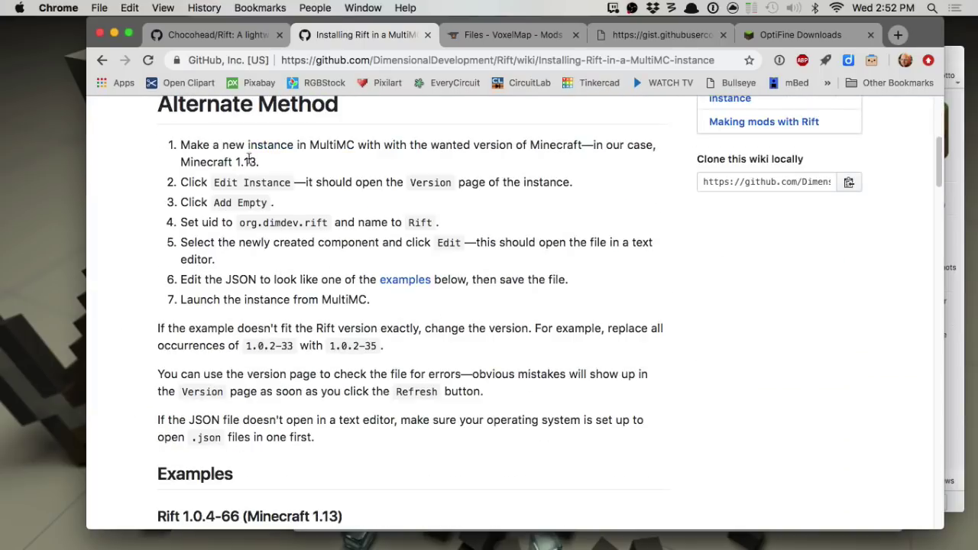
Switch back to MultiMC and open the new Rift component's JSON file for editing.
mouse_move(535, 539)
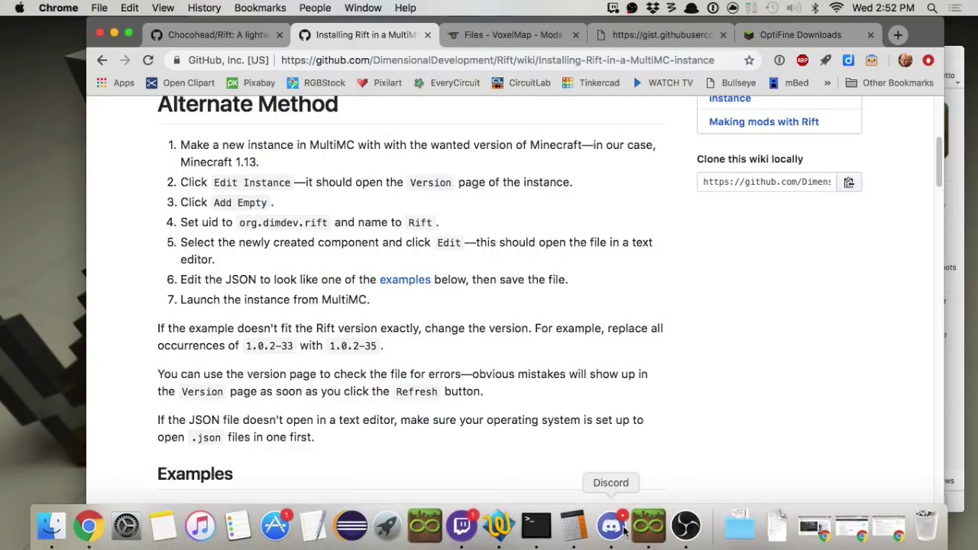
click(648, 526)
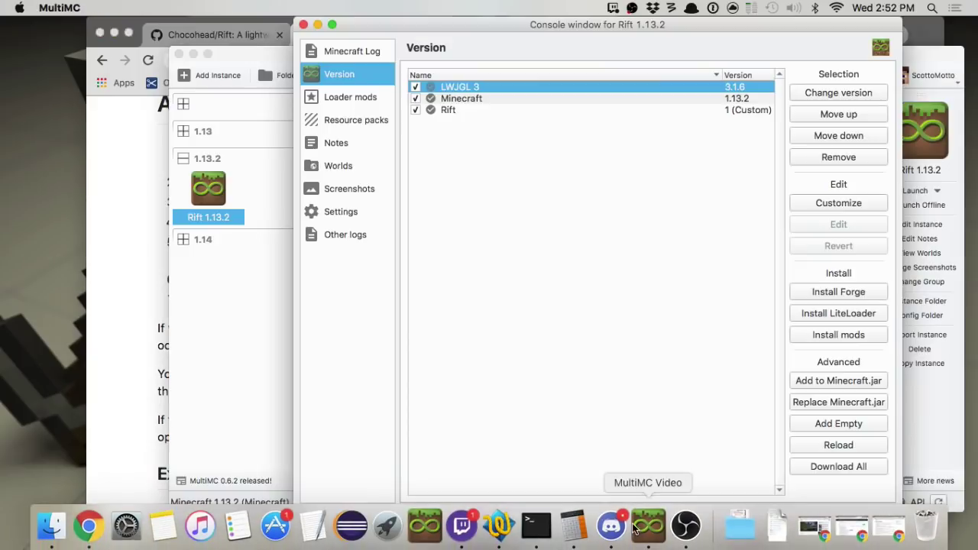
click(446, 110)
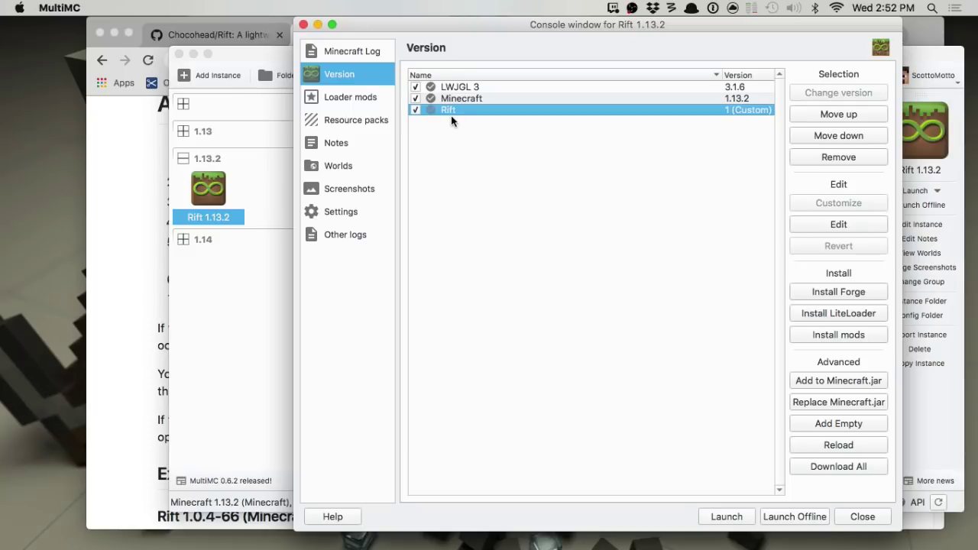
click(830, 225)
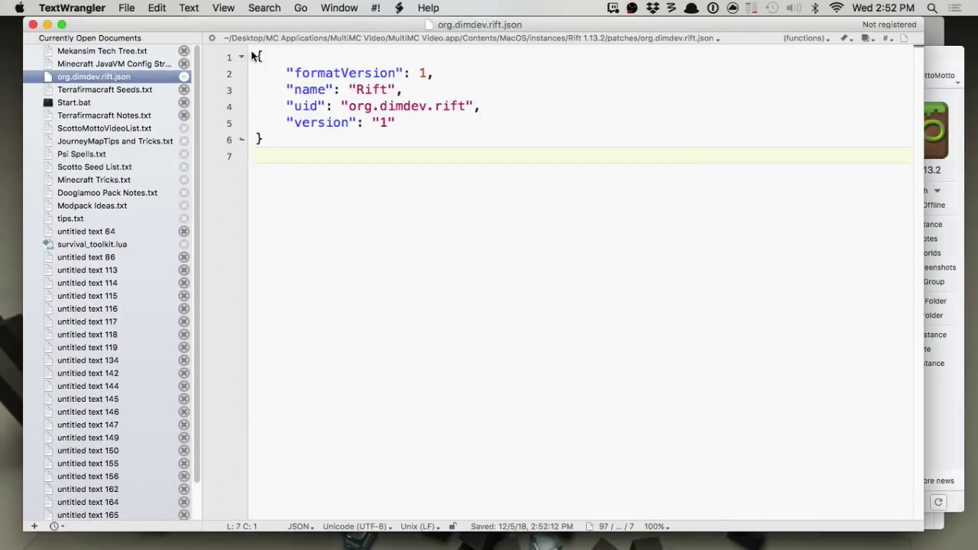
Replace the entire contents of org.dimdev.rift.json with the full Rift JSON copied from the gist page in Chrome.
drag(278, 133, 238, 32)
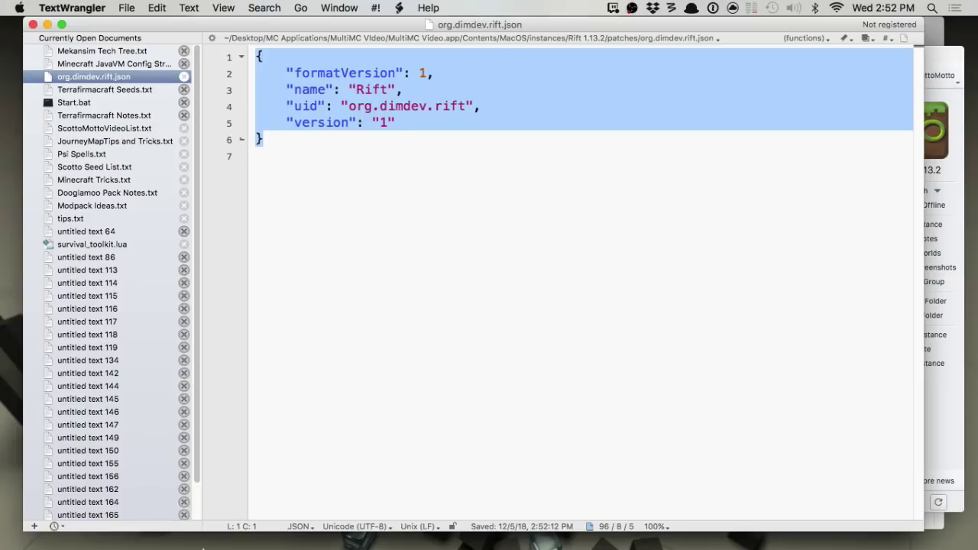
mouse_move(86, 542)
click(74, 523)
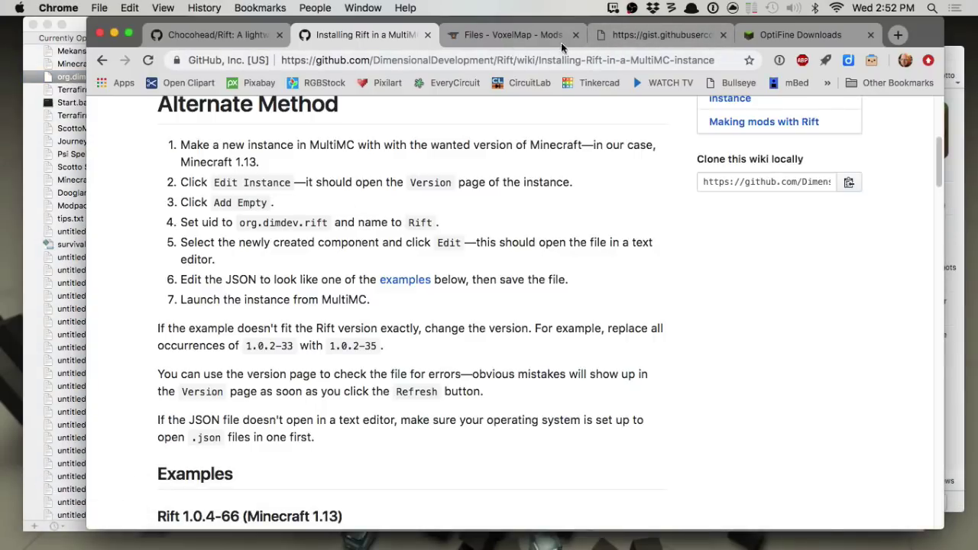
click(631, 32)
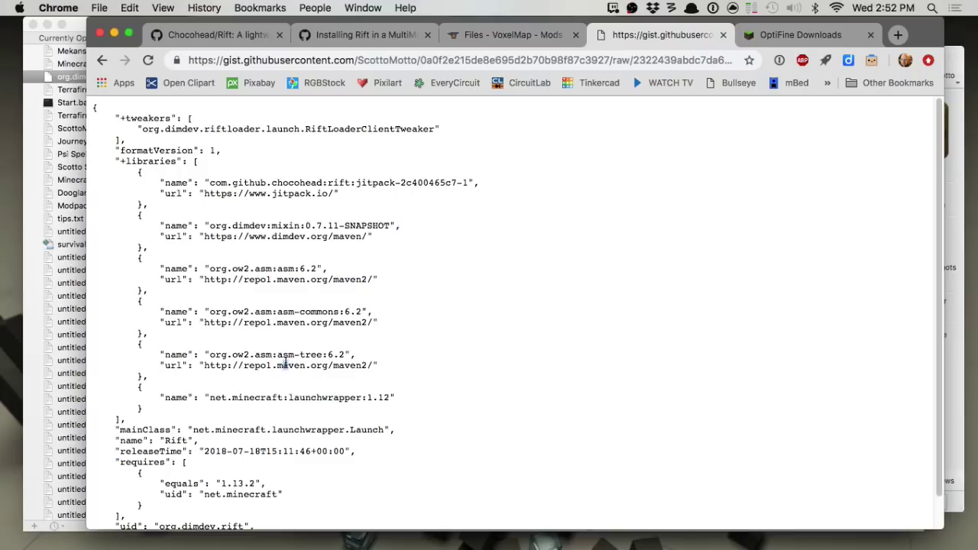
key(super+a)
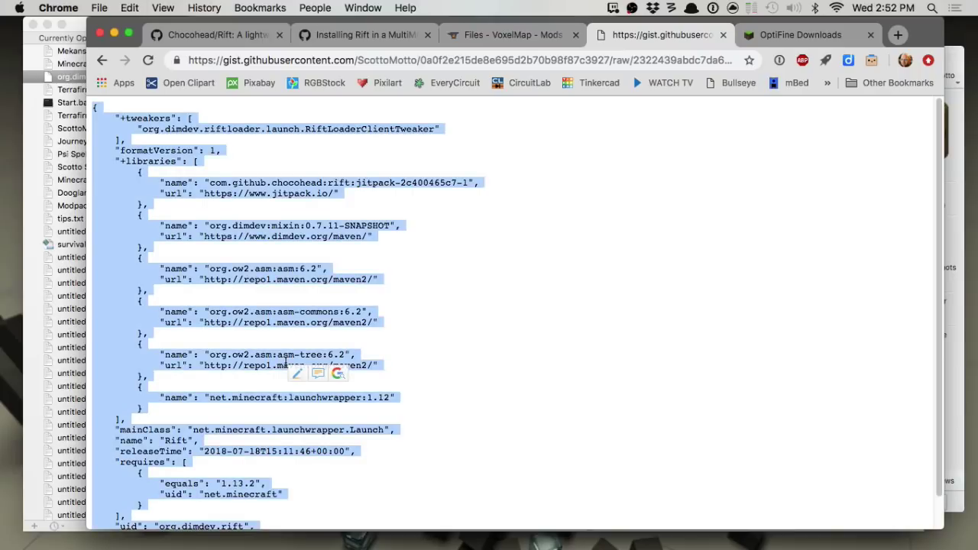
click(429, 298)
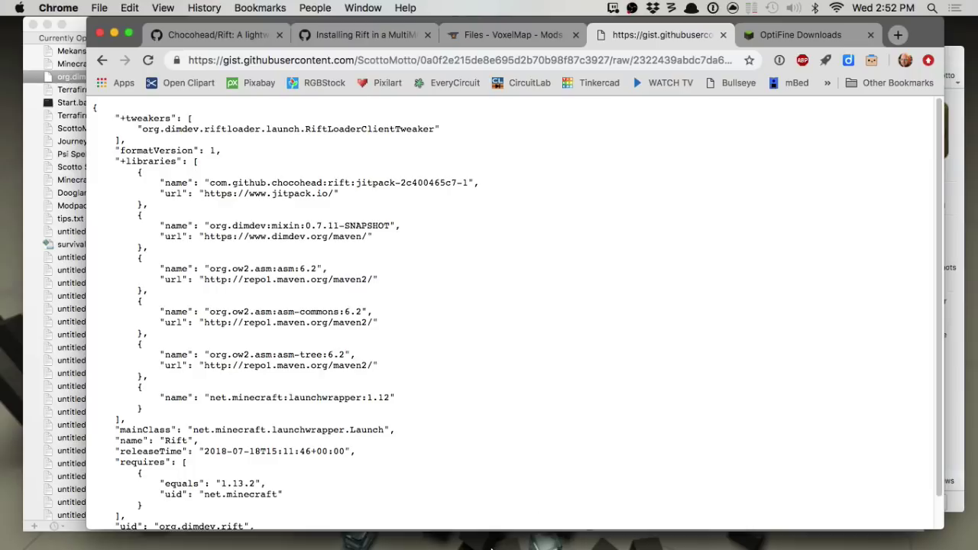
click(492, 527)
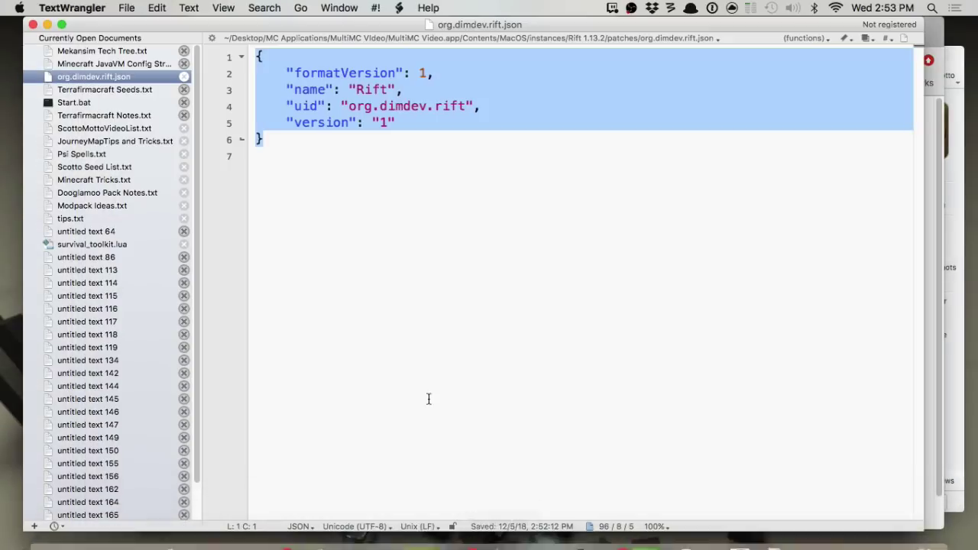
key(super+v)
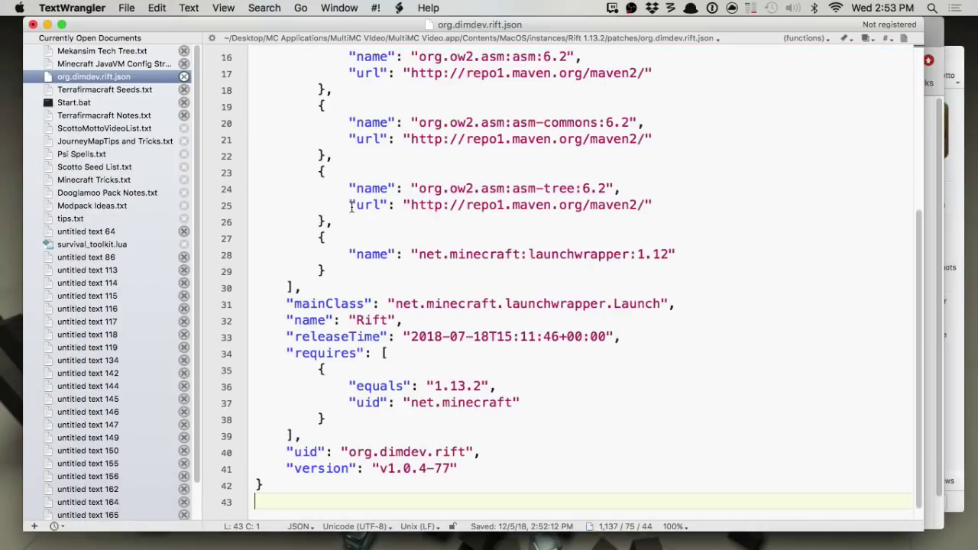
Look over the pasted JSON, save org.dimdev.rift.json and close the file.
scroll(365, 322, down, 1)
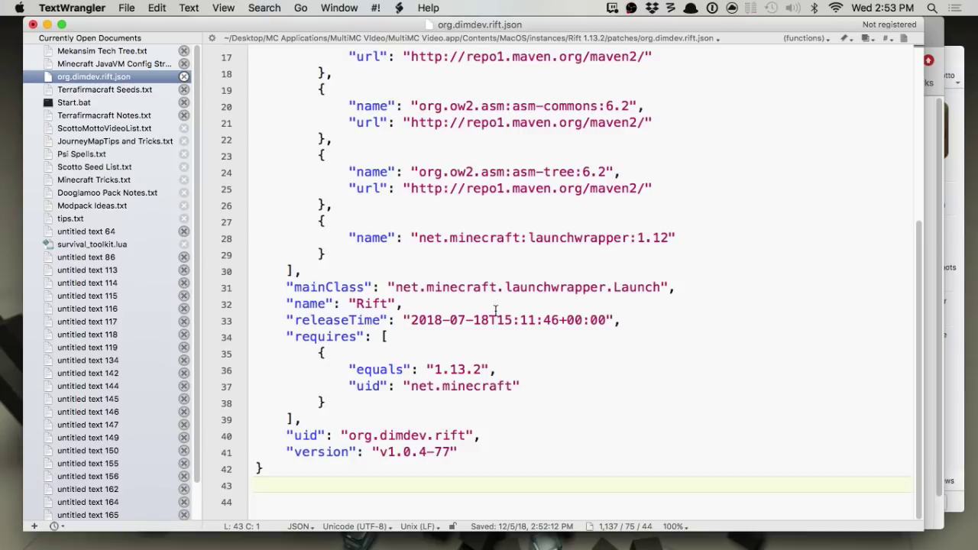
scroll(495, 311, up, 4)
scroll(495, 311, up, 4)
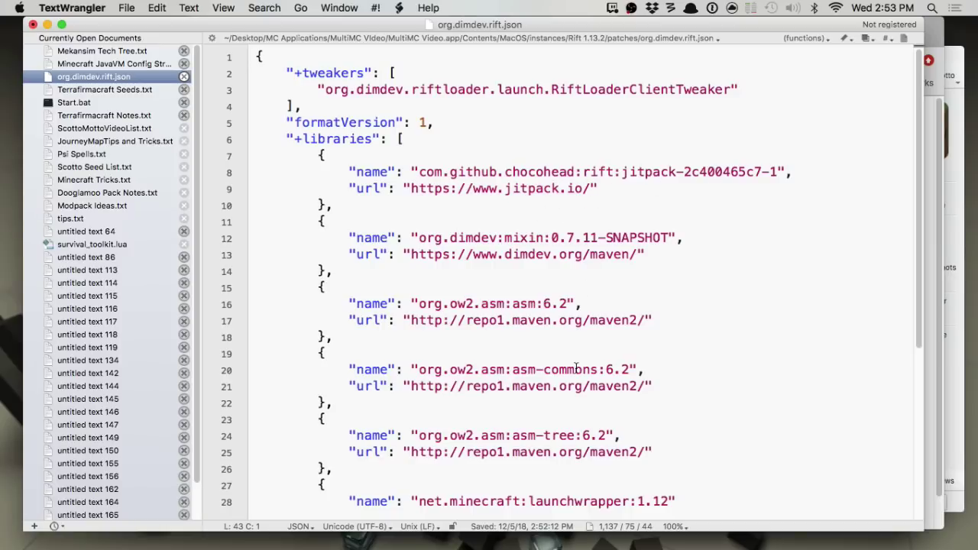
key(super+s)
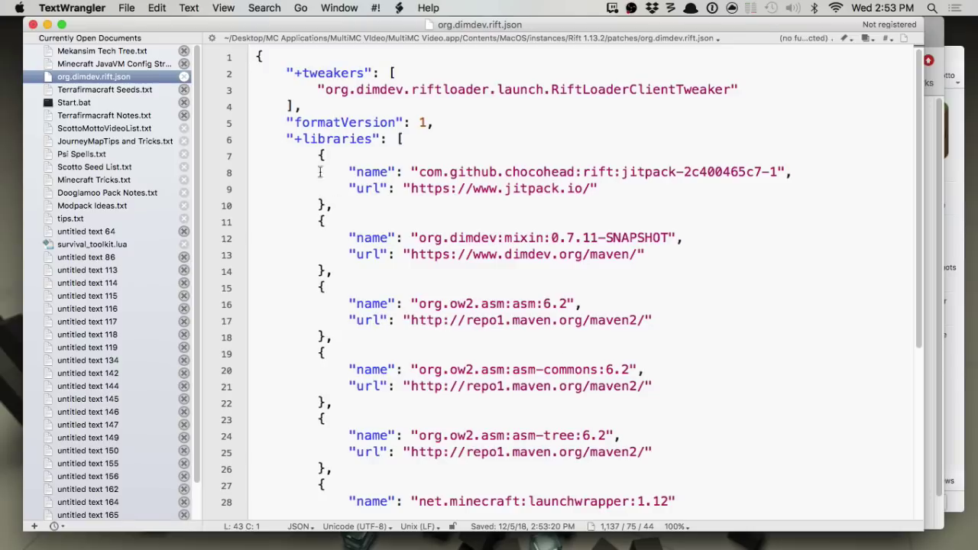
click(183, 76)
Reopen the Rift component's JSON from MultiMC, check its saved contents and close the file again.
mouse_move(598, 540)
click(643, 527)
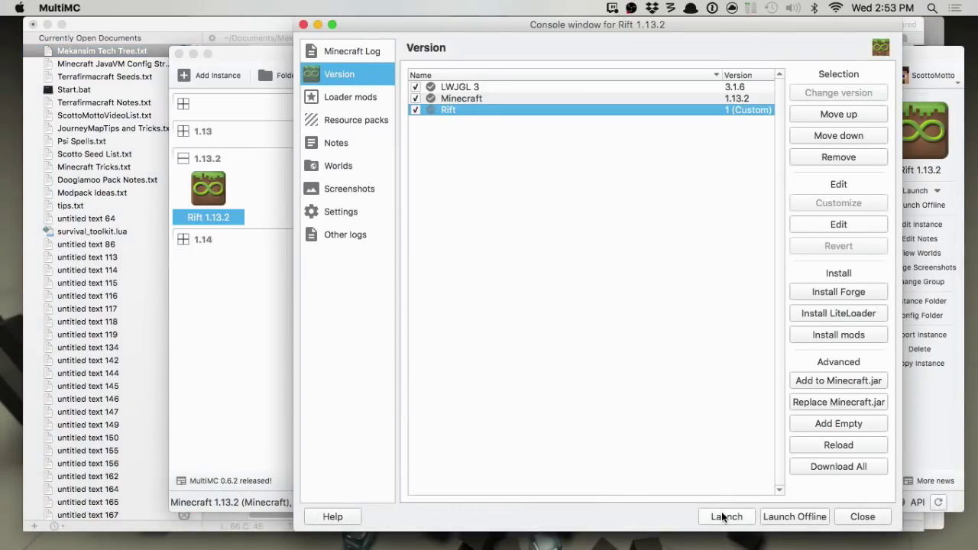
click(828, 227)
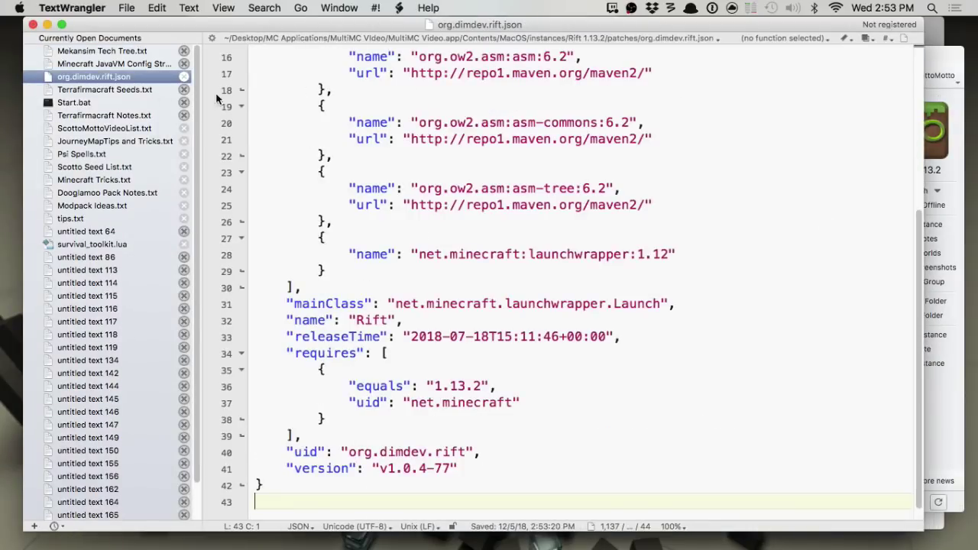
scroll(385, 59, up, 5)
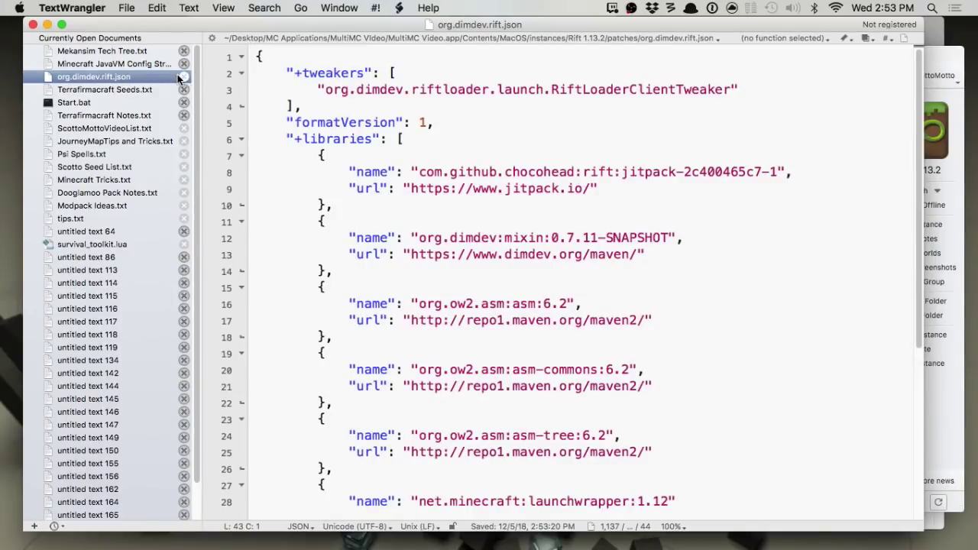
drag(178, 78, 520, 374)
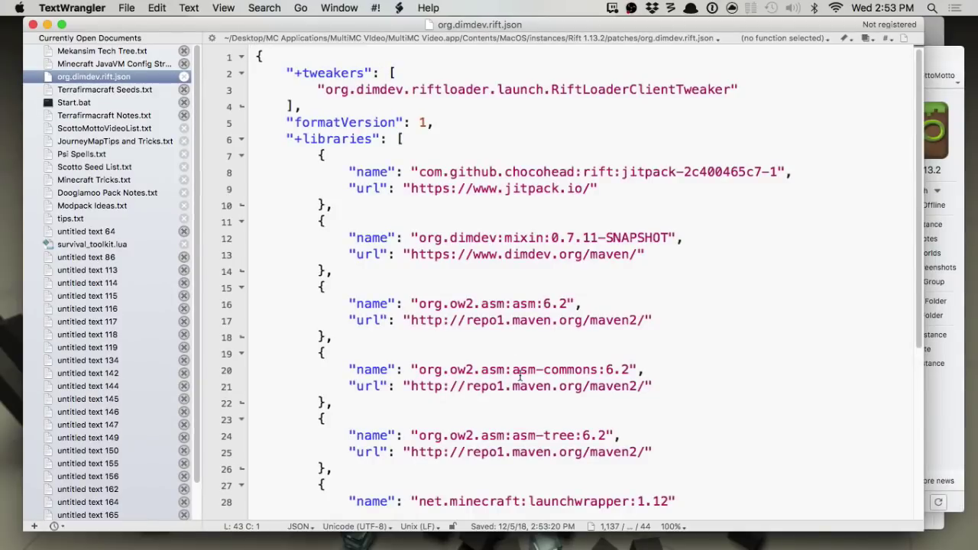
click(184, 77)
Switch back to MultiMC and launch the Rift 1.13.2 instance.
key(Tab)
key(Tab)
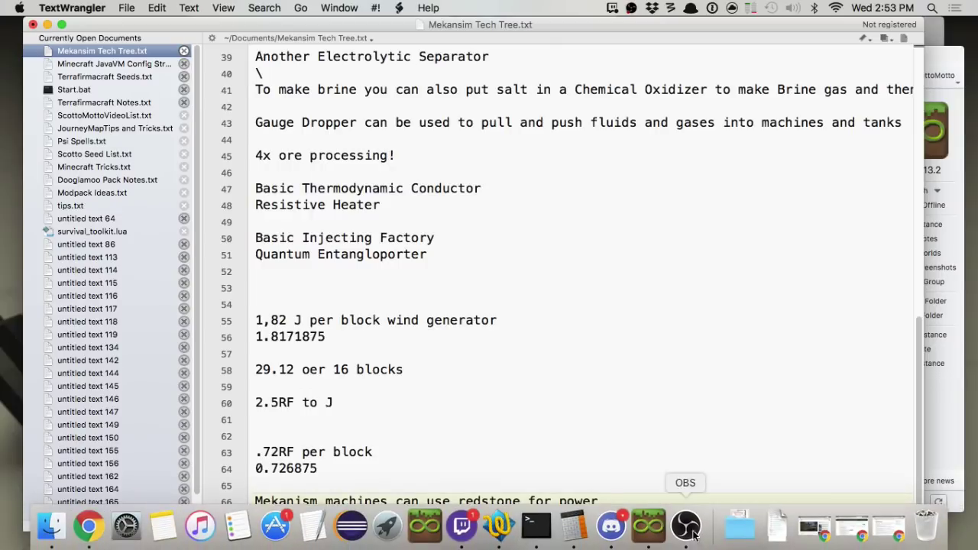
click(653, 537)
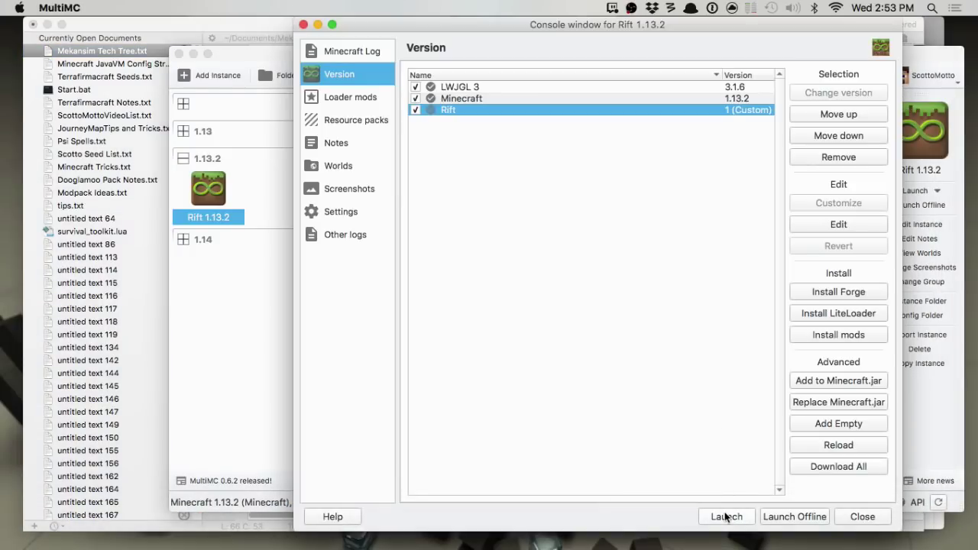
click(726, 516)
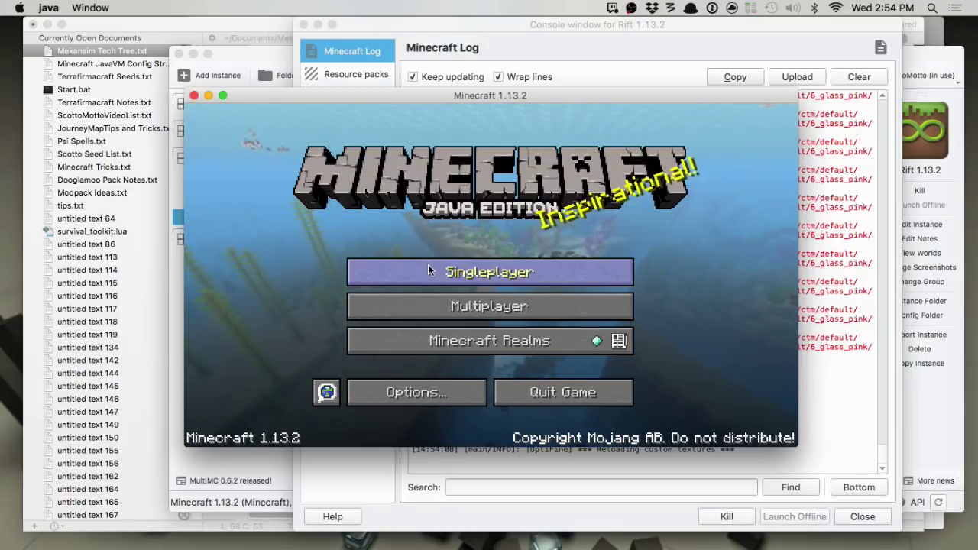
Turn the Music volume all the way down in Minecraft's Music & Sound Options.
click(416, 392)
click(563, 234)
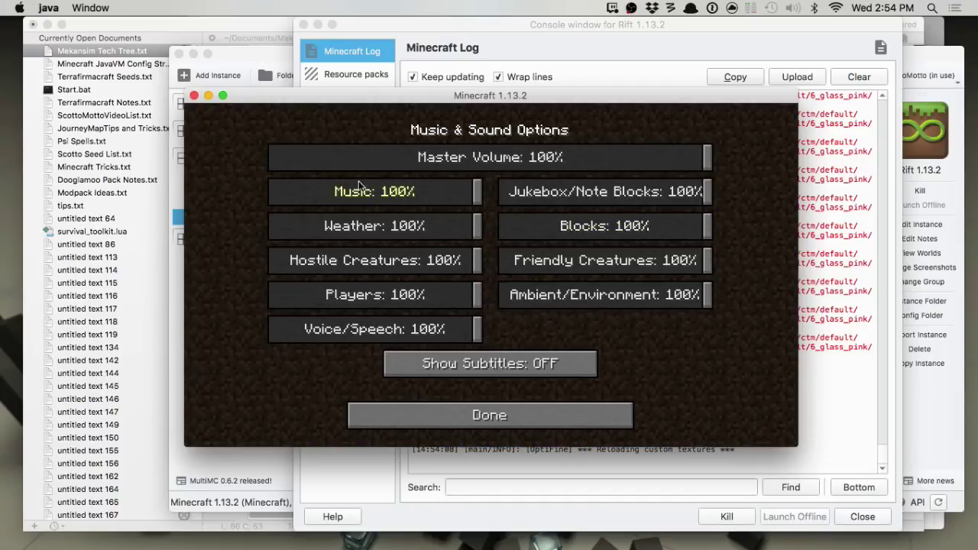
drag(359, 186, 130, 201)
click(373, 406)
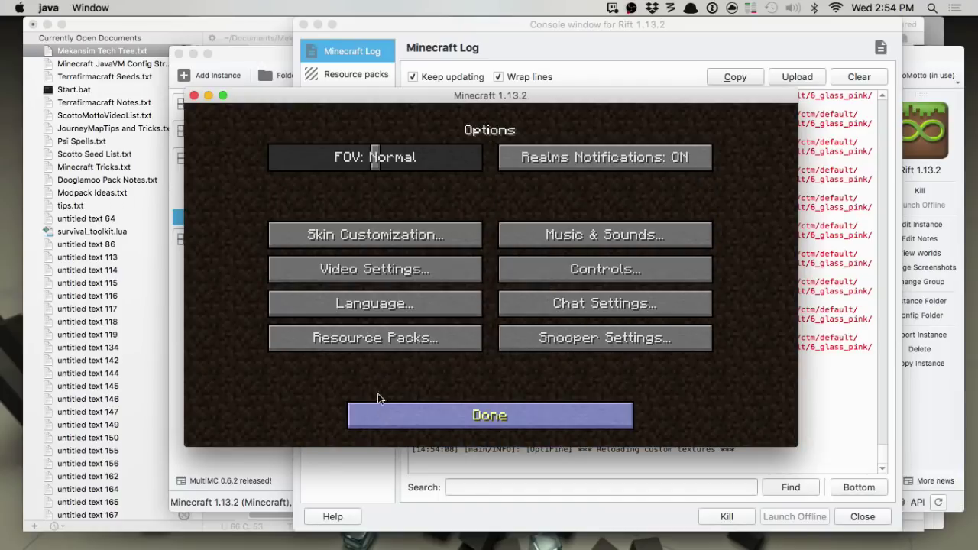
Turn Auto-Jump off in the Controls options and look through the Minimap Controls key bindings.
click(562, 272)
click(596, 179)
drag(724, 213, 728, 385)
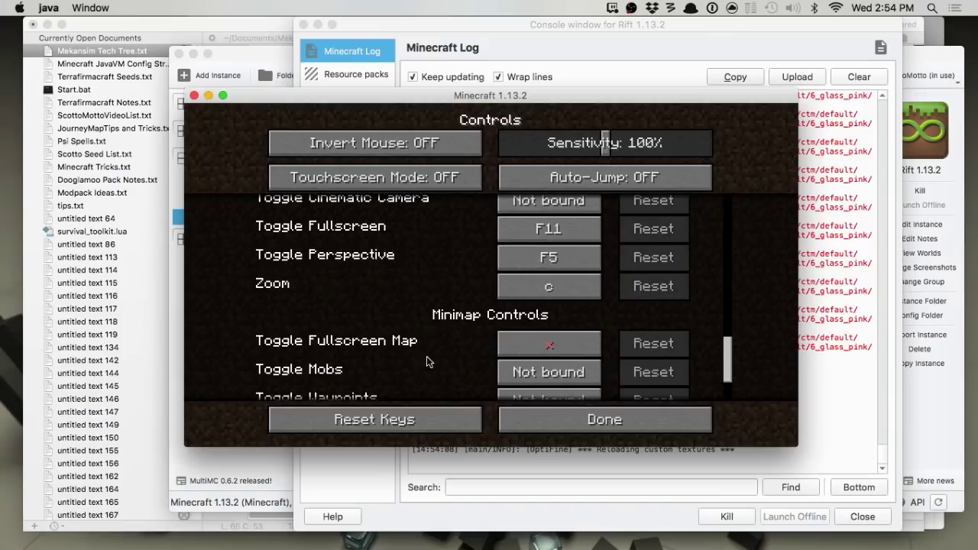
scroll(461, 323, down, 8)
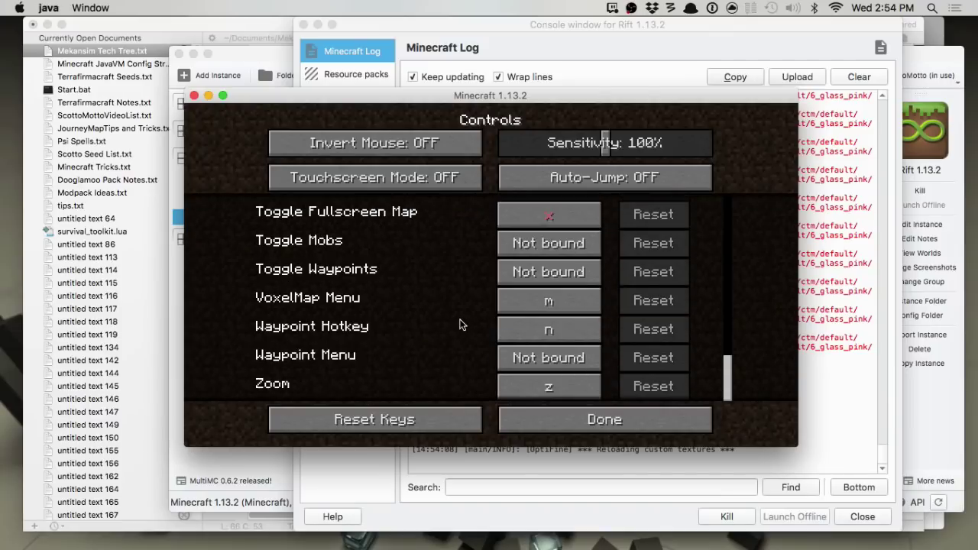
Bind Toggle Fullscreen to Right Arrow and Toggle Perspective to Left Arrow, and return to the title screen.
scroll(460, 324, up, 4)
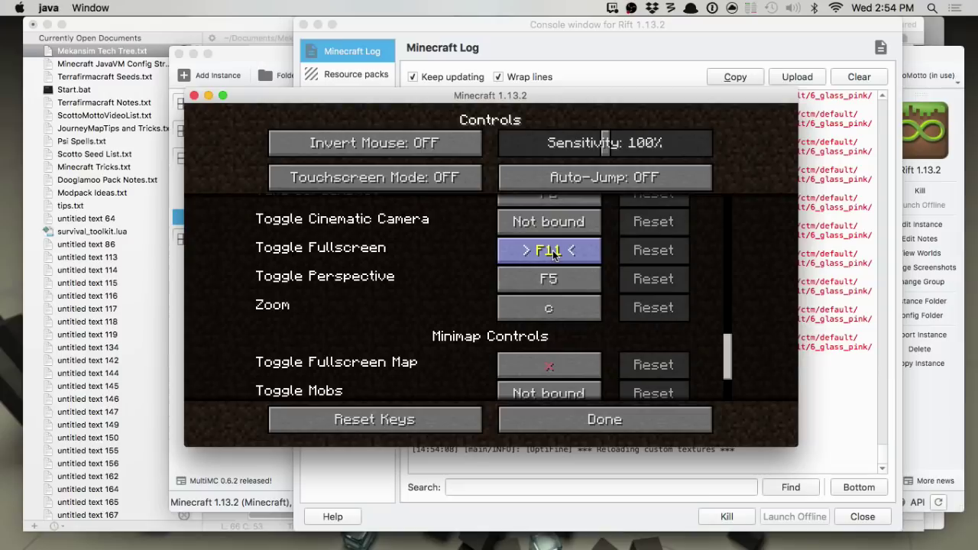
key(Right)
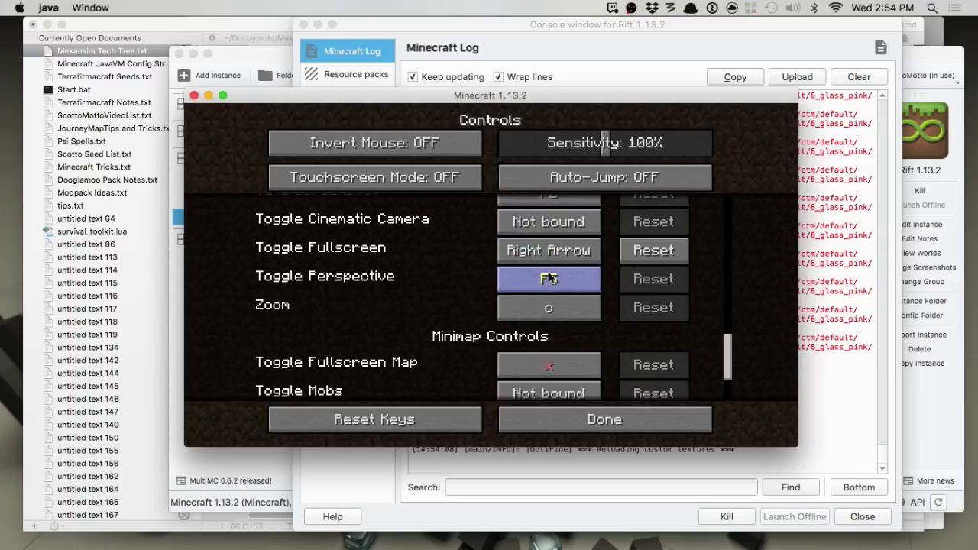
key(Left)
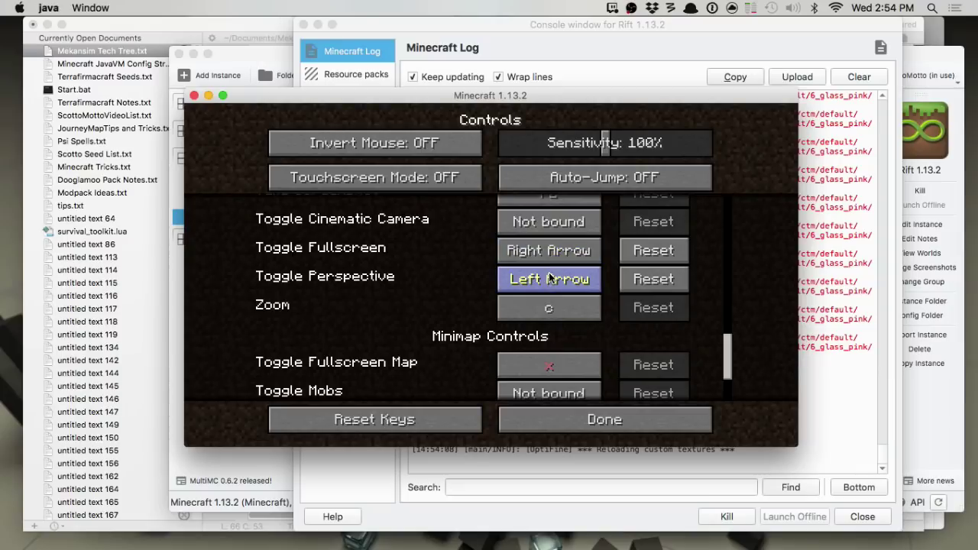
click(533, 413)
click(495, 415)
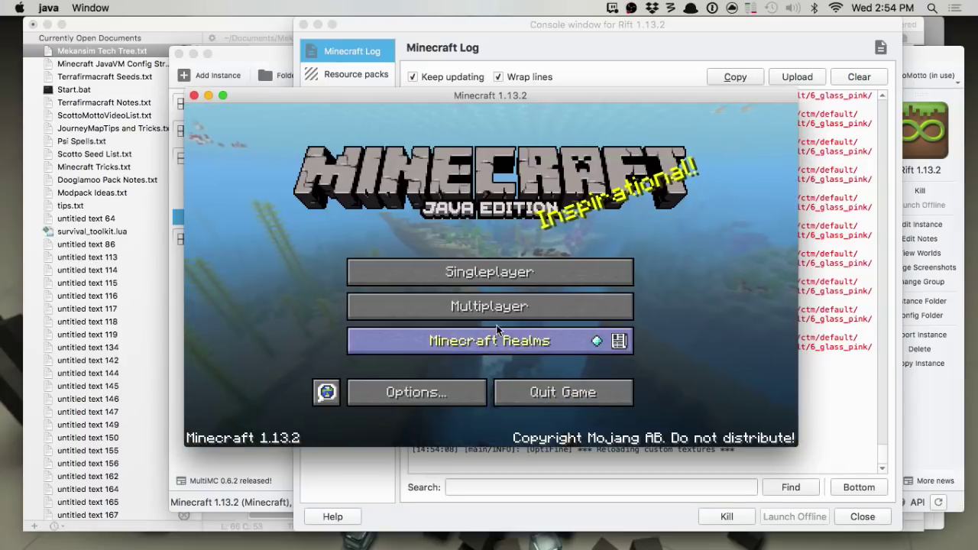
Create a new singleplayer world with the default world settings.
click(498, 285)
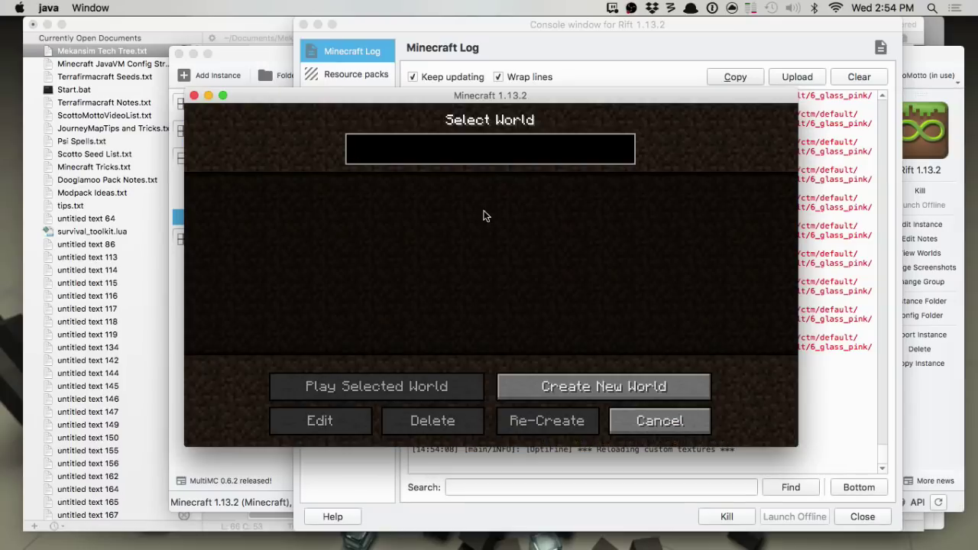
click(556, 382)
click(384, 417)
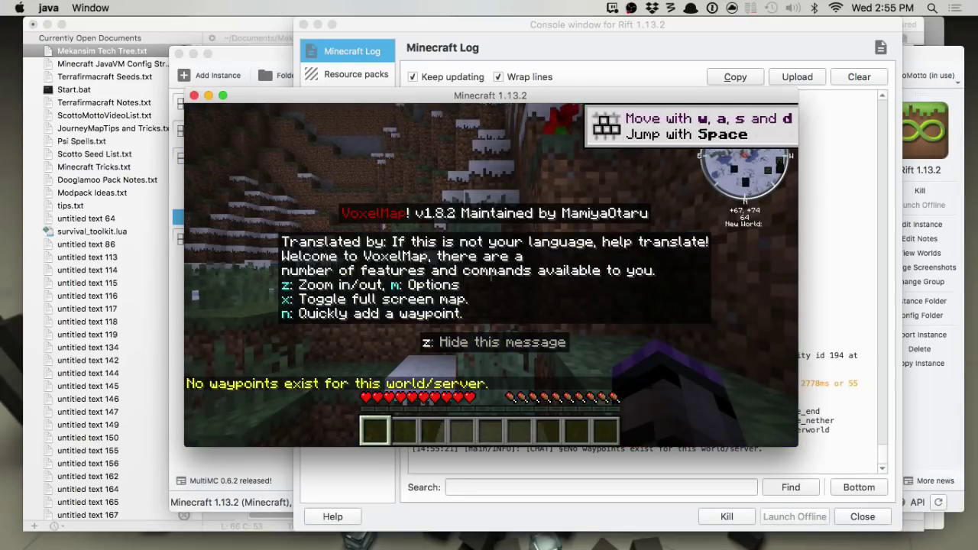
Switch the game to fullscreen, hide the VoxelMap welcome message and walk a short way forward.
key(F11)
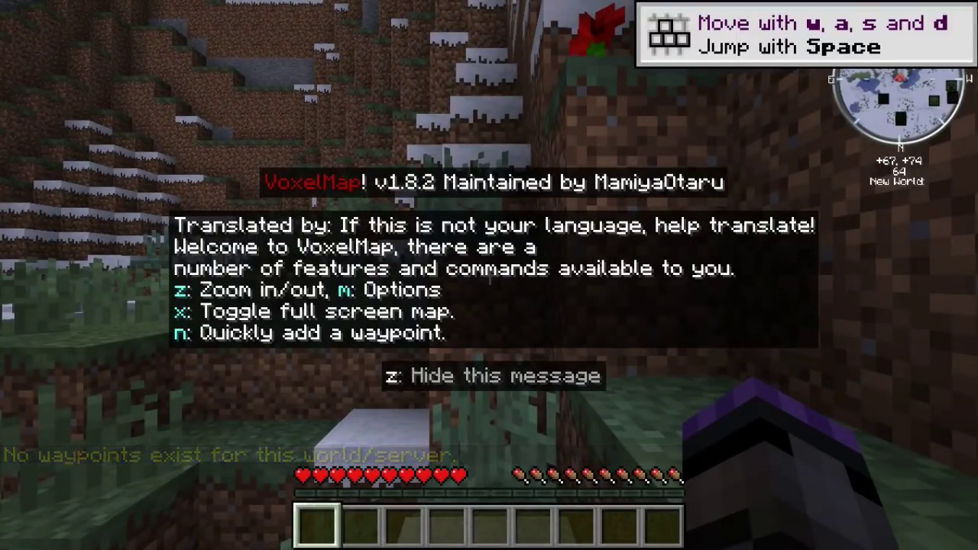
key(z)
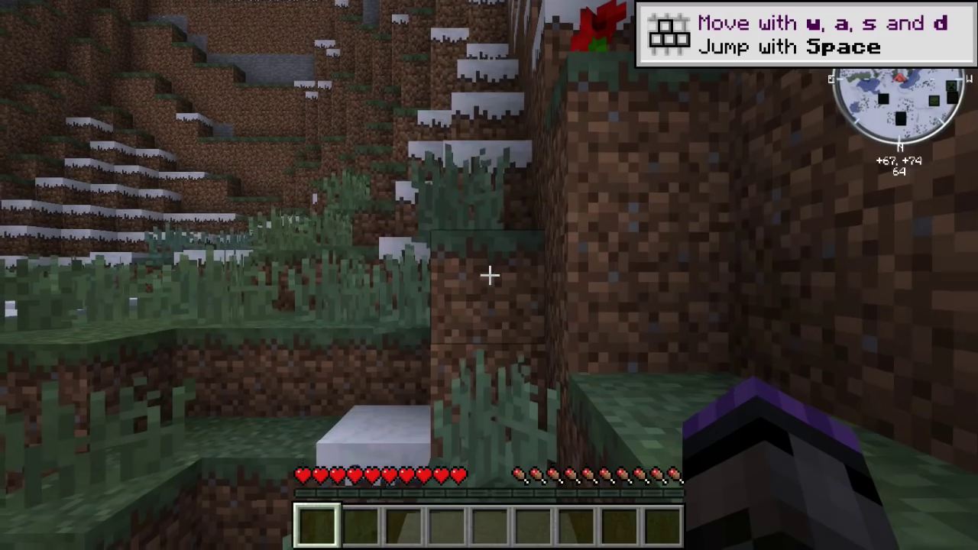
key(w)
key(w)
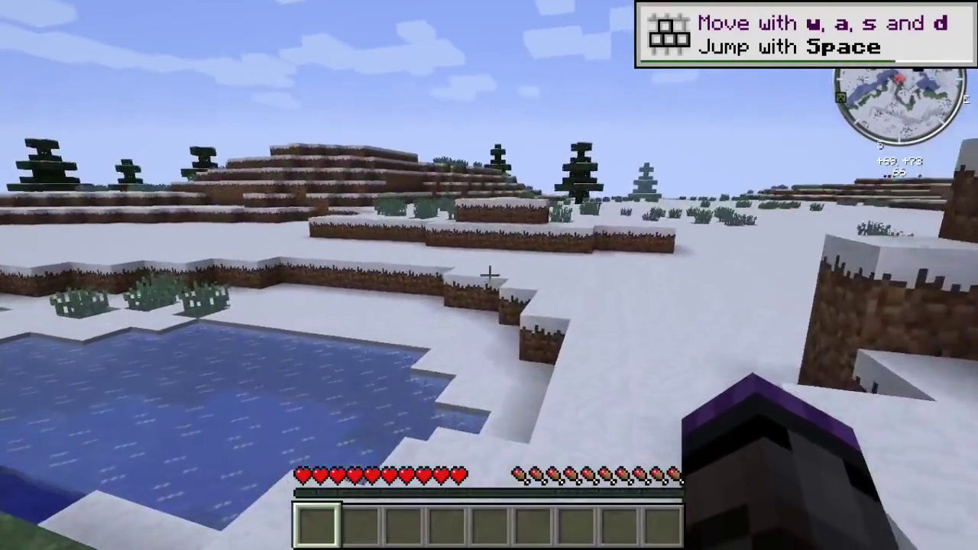
Check the Video Settings for the OptiFine options, and save and quit the world to the title screen.
key(Escape)
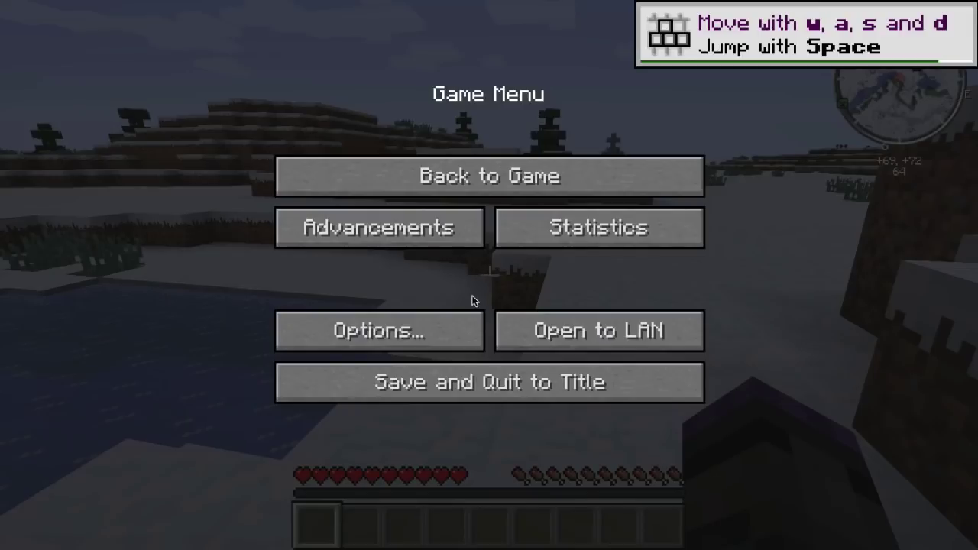
click(405, 338)
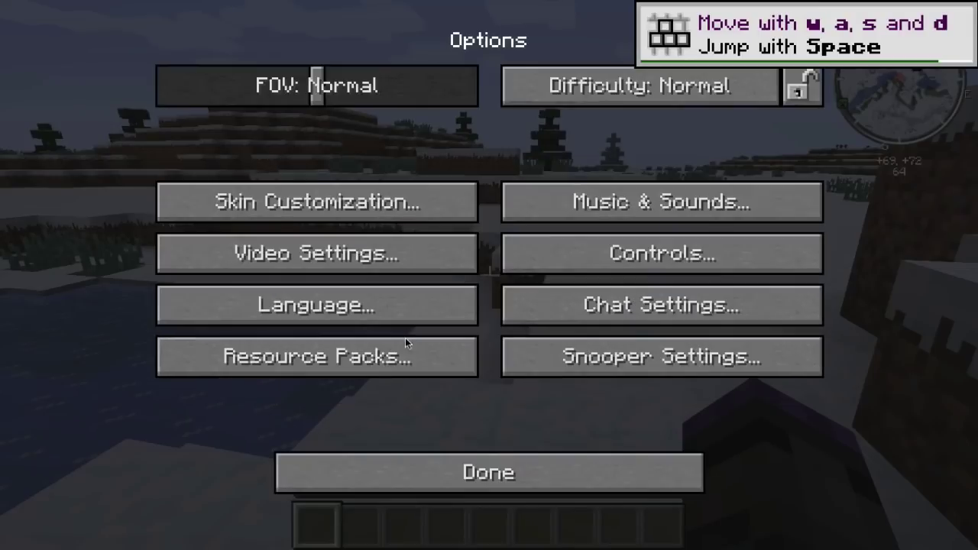
click(348, 270)
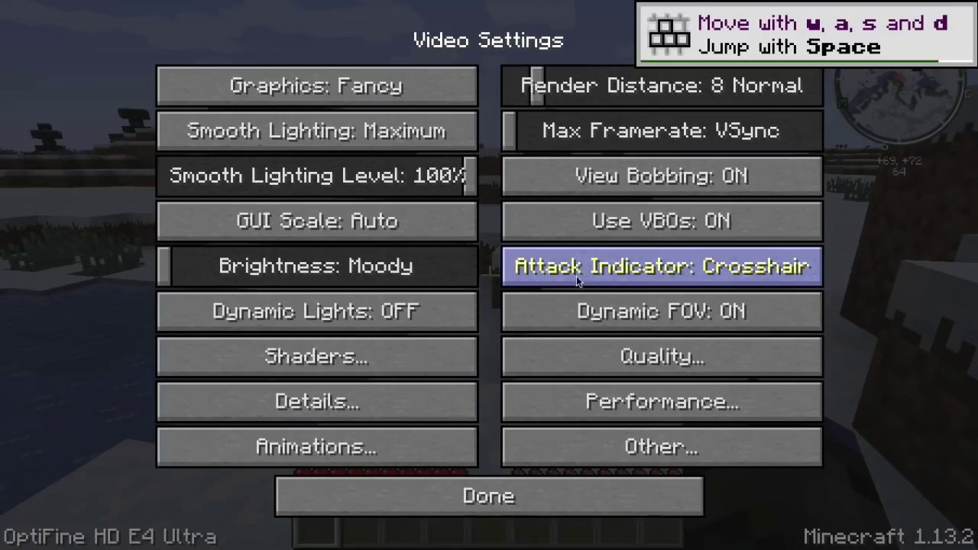
key(Escape)
key(Escape)
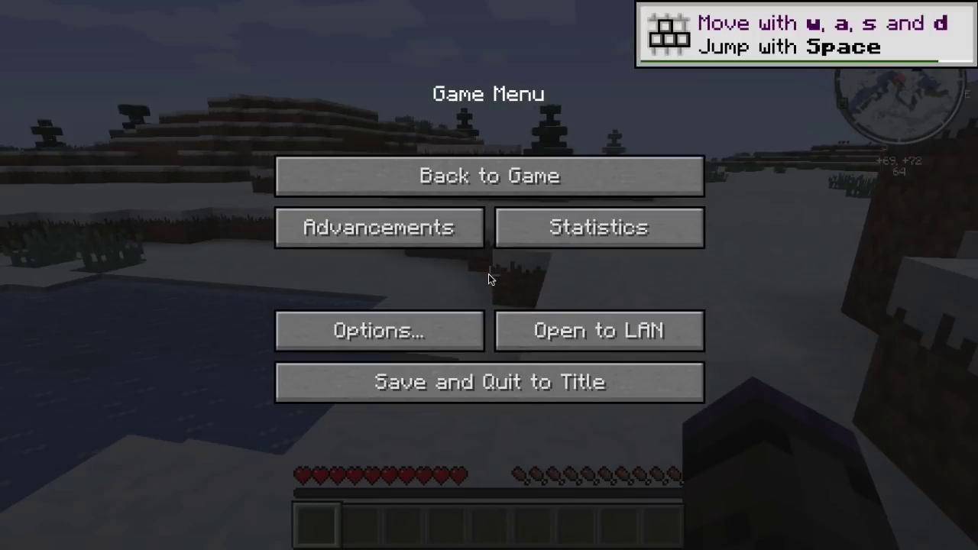
click(482, 372)
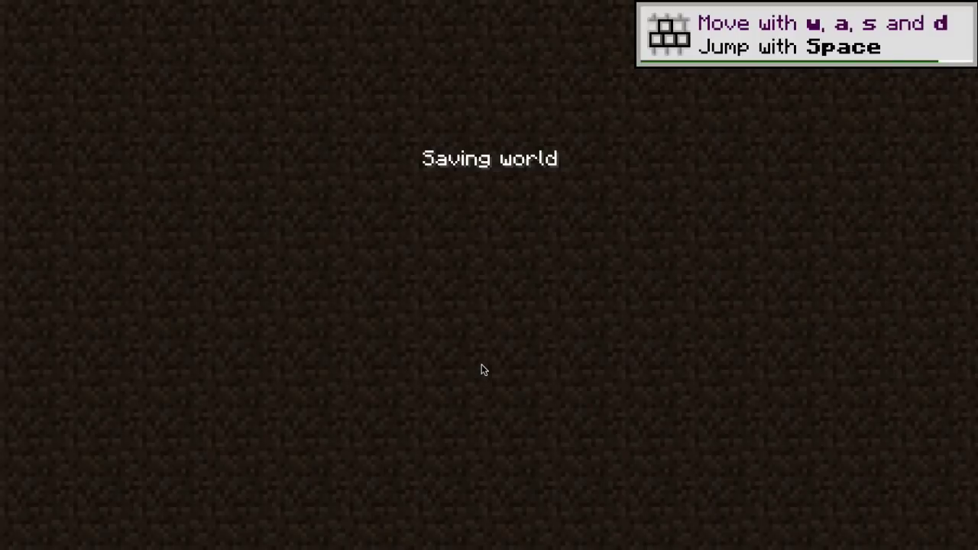